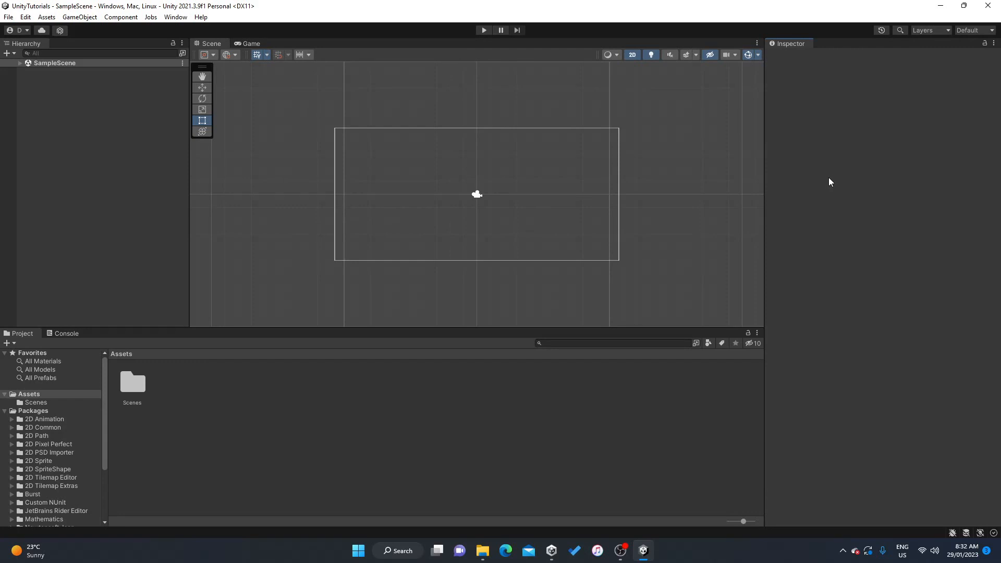
# Try the 2 by 3 and Tall editor layouts, and switch to the saved ELayout2 layout
pyautogui.click(967, 30)
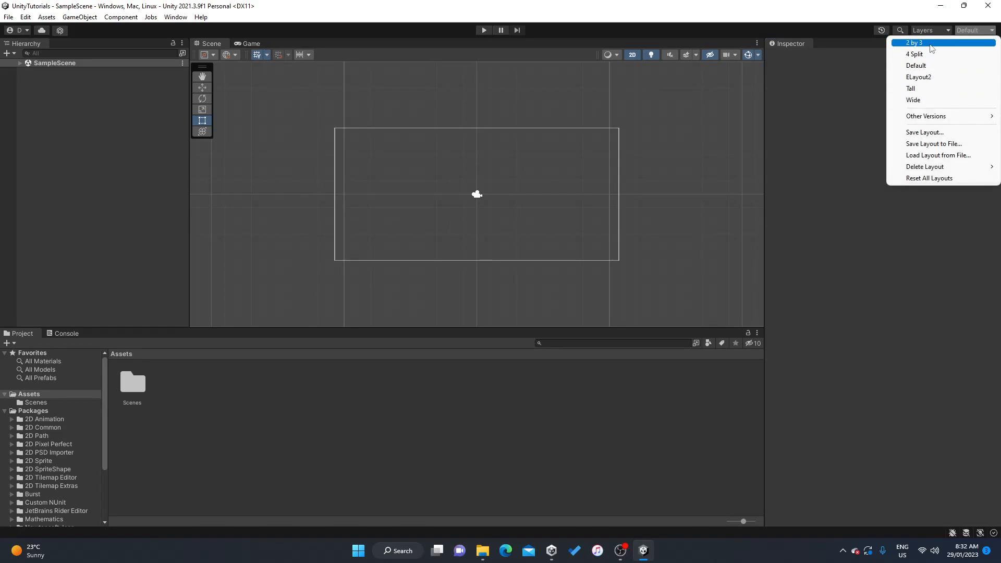
pyautogui.click(933, 43)
pyautogui.click(980, 32)
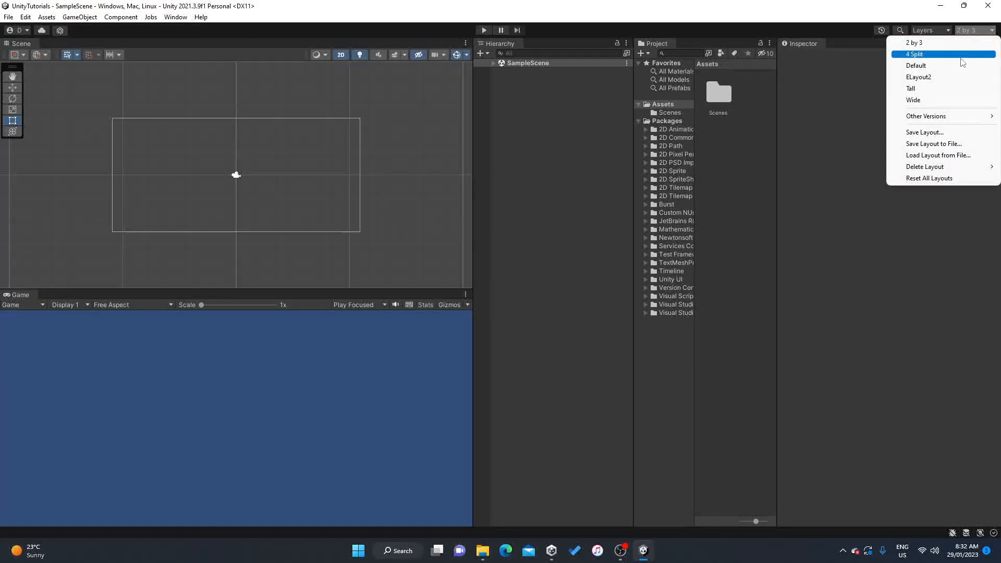
pyautogui.click(942, 88)
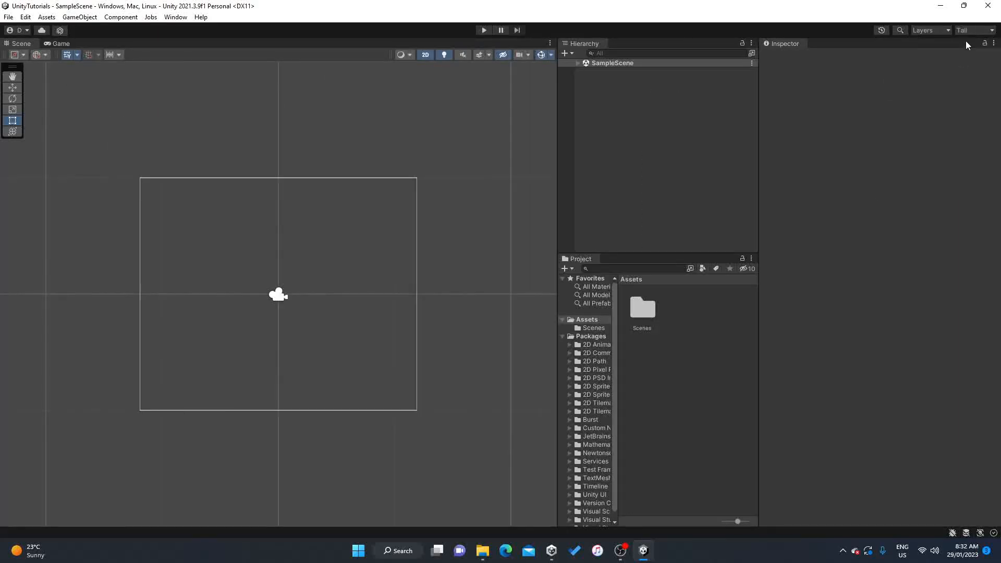
pyautogui.click(968, 32)
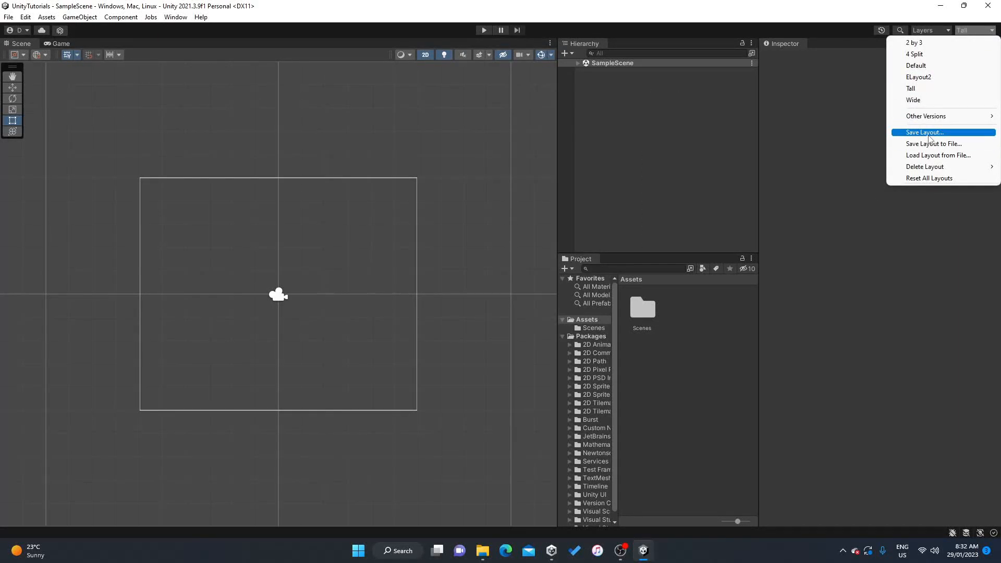
pyautogui.click(923, 79)
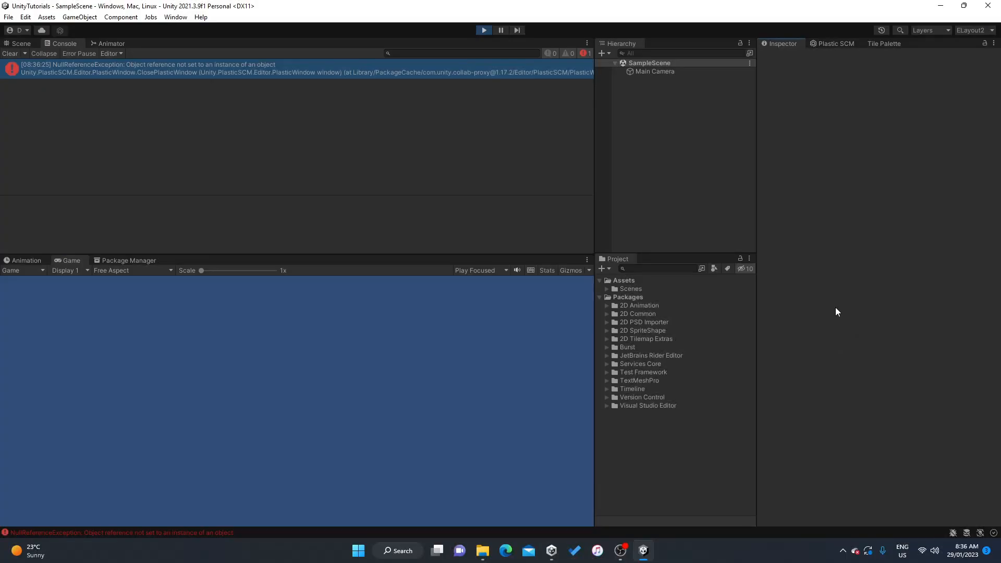
# Add a 2D Square sprite to SampleScene during play mode, and exit play mode
pyautogui.rightClick(671, 124)
pyautogui.moveTo(786, 259)
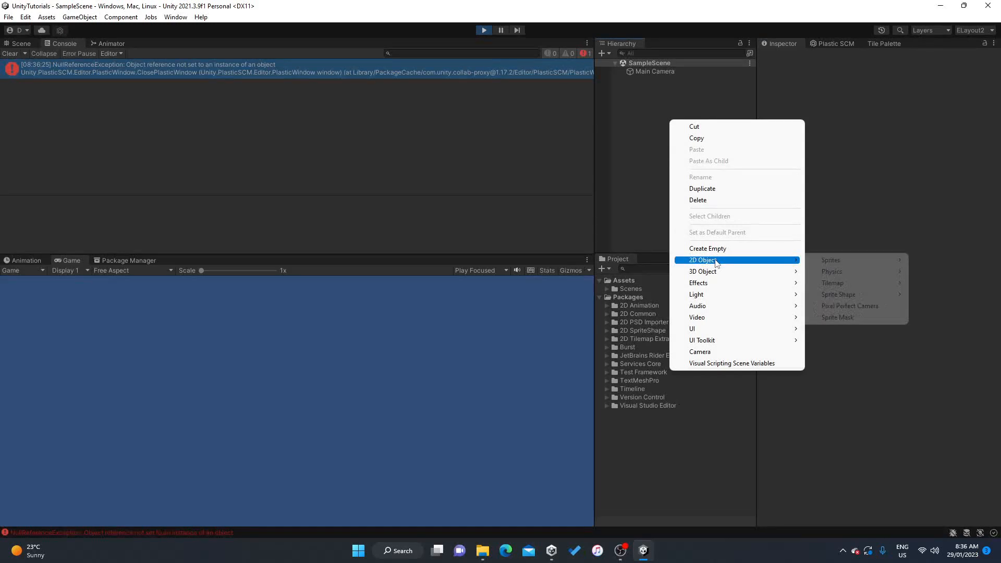
pyautogui.moveTo(829, 260)
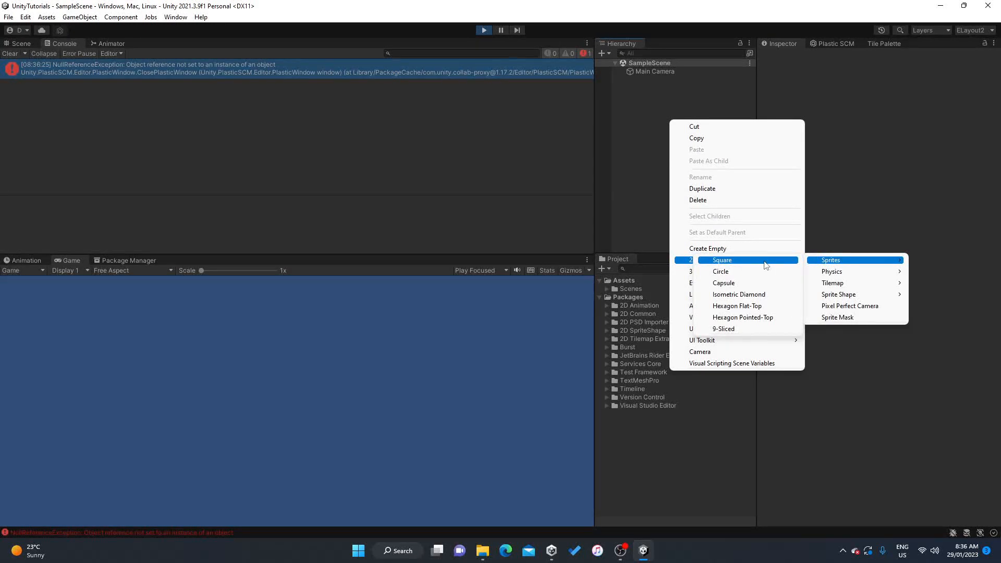
pyautogui.click(720, 259)
pyautogui.click(720, 209)
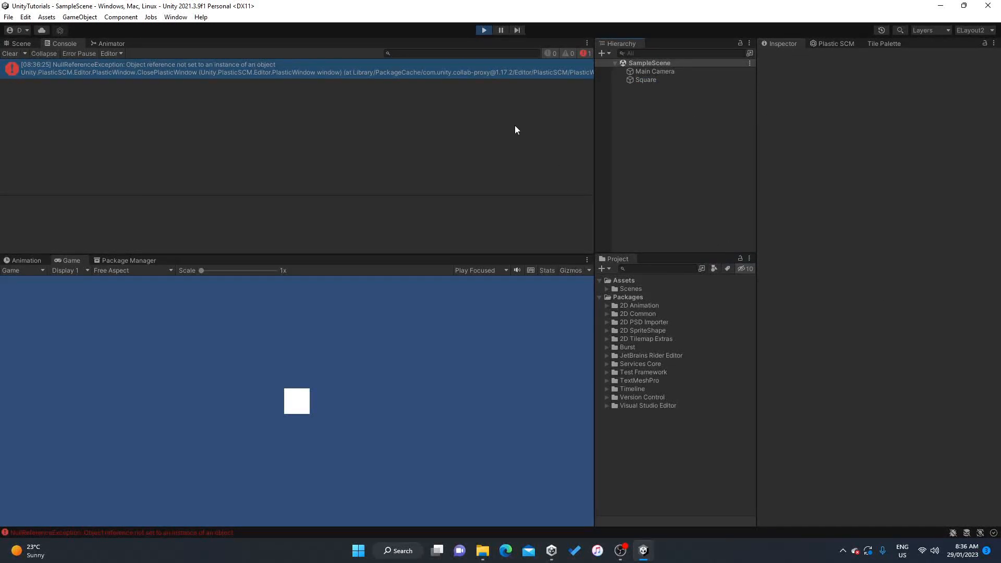
pyautogui.click(483, 30)
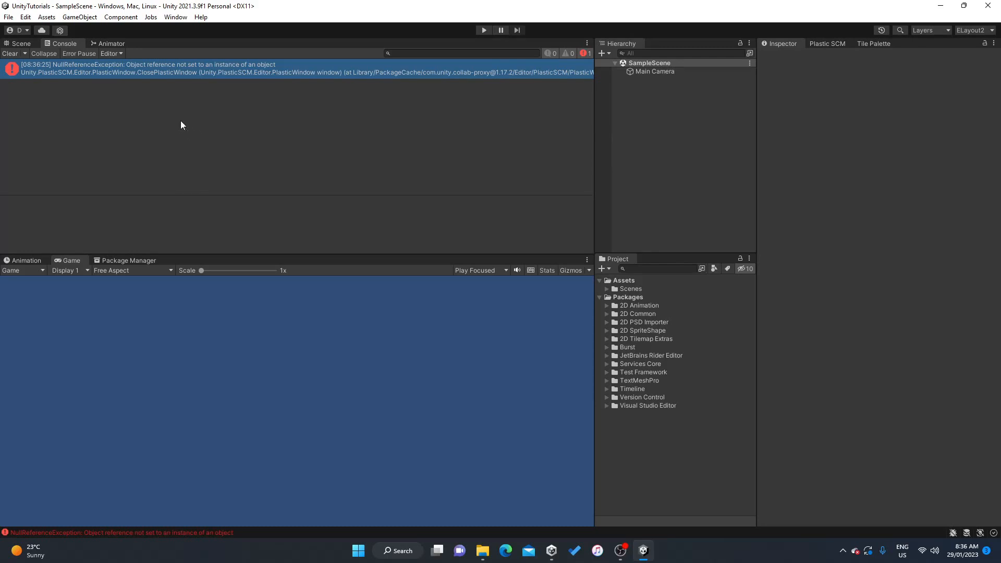
# Set the Playmode tint to light yellow FFFF43 in the color preferences and start play mode
pyautogui.click(28, 19)
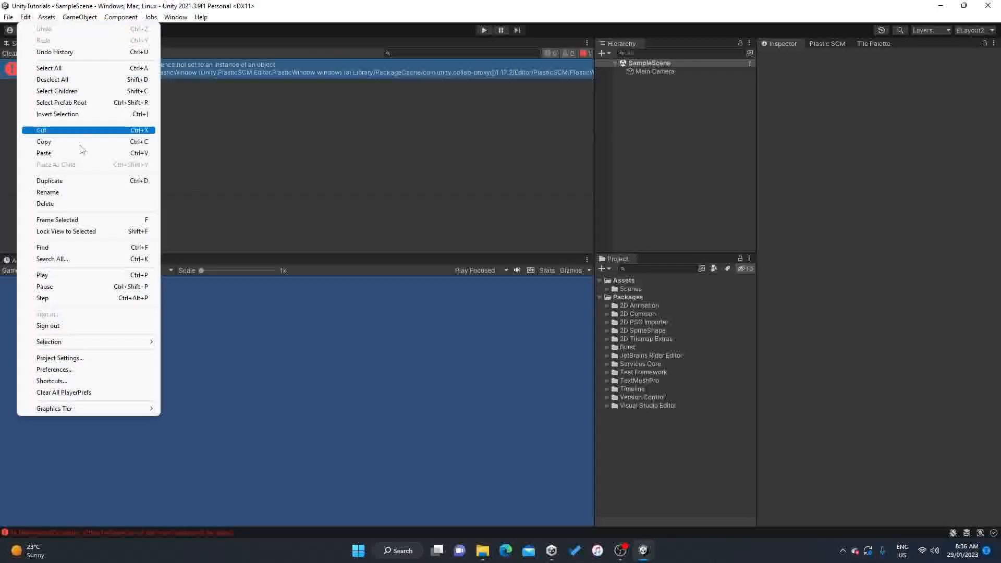
pyautogui.click(69, 369)
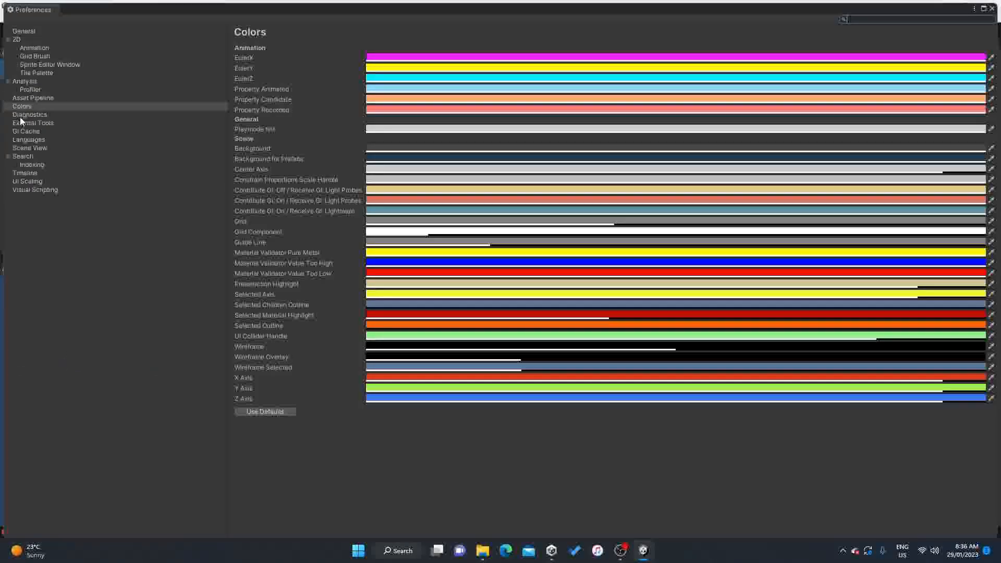
pyautogui.click(31, 98)
pyautogui.click(30, 106)
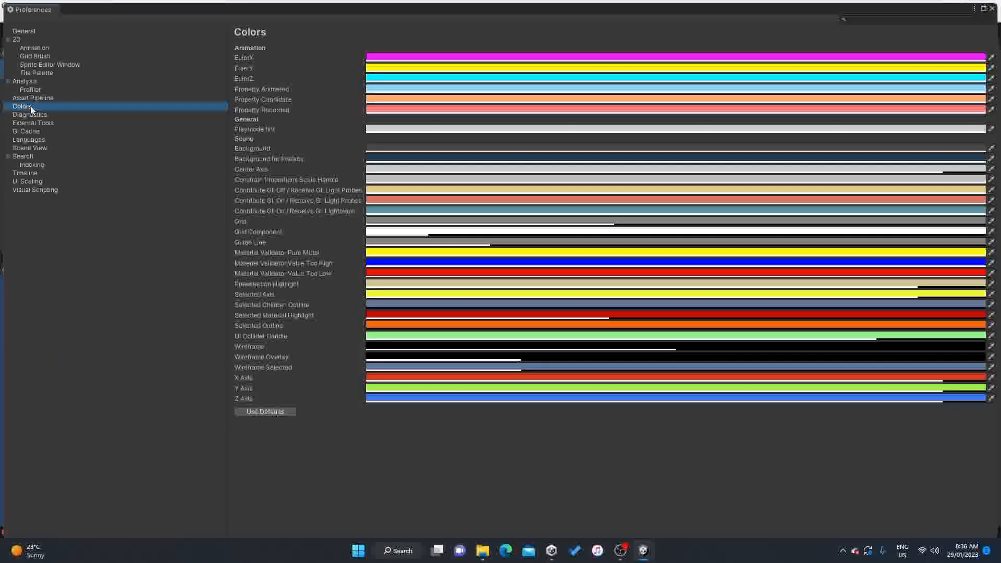
pyautogui.click(436, 129)
pyautogui.moveTo(510, 318); pyautogui.dragTo(431, 324)
pyautogui.moveTo(509, 291); pyautogui.dragTo(526, 305)
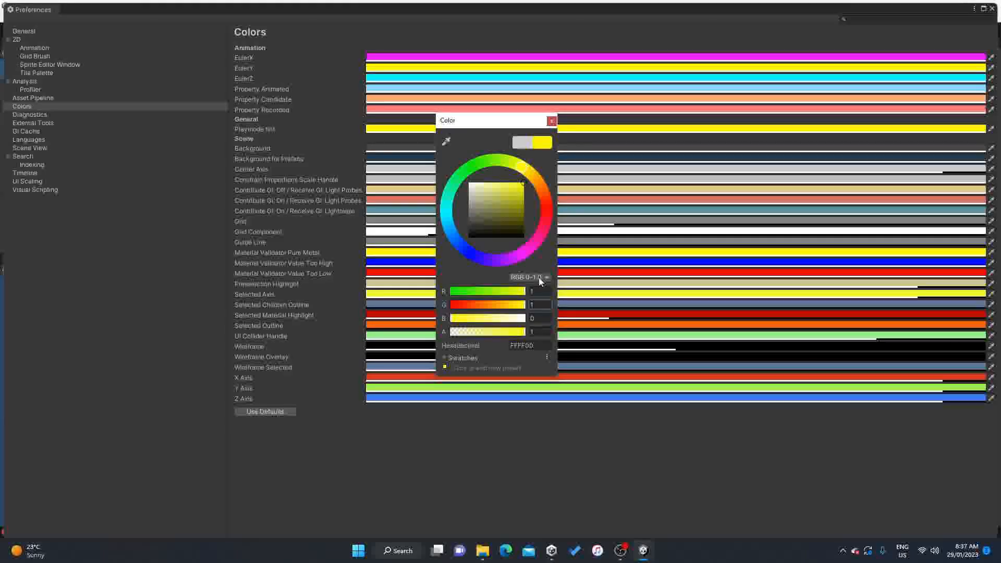
pyautogui.click(523, 184)
pyautogui.click(511, 183)
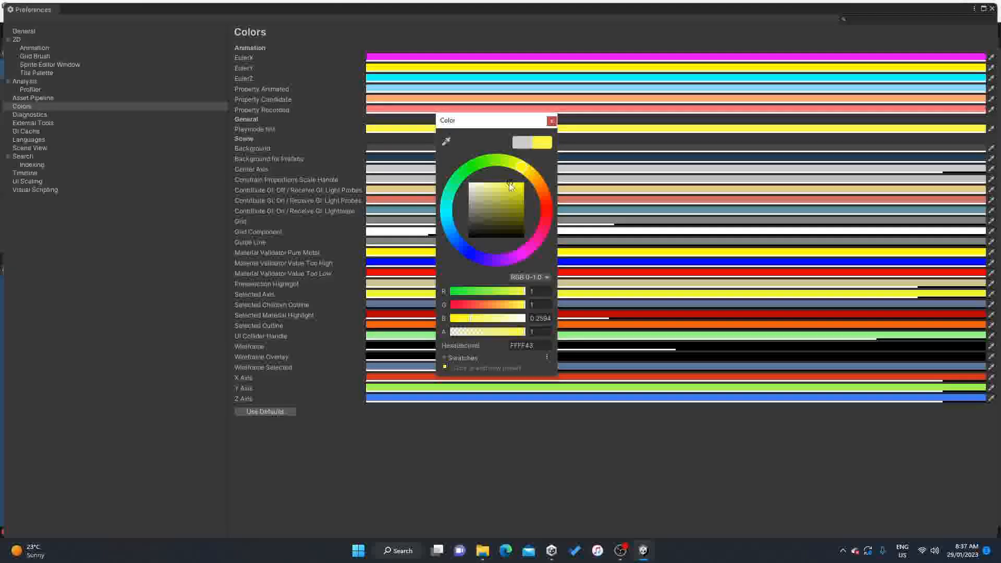
pyautogui.click(552, 121)
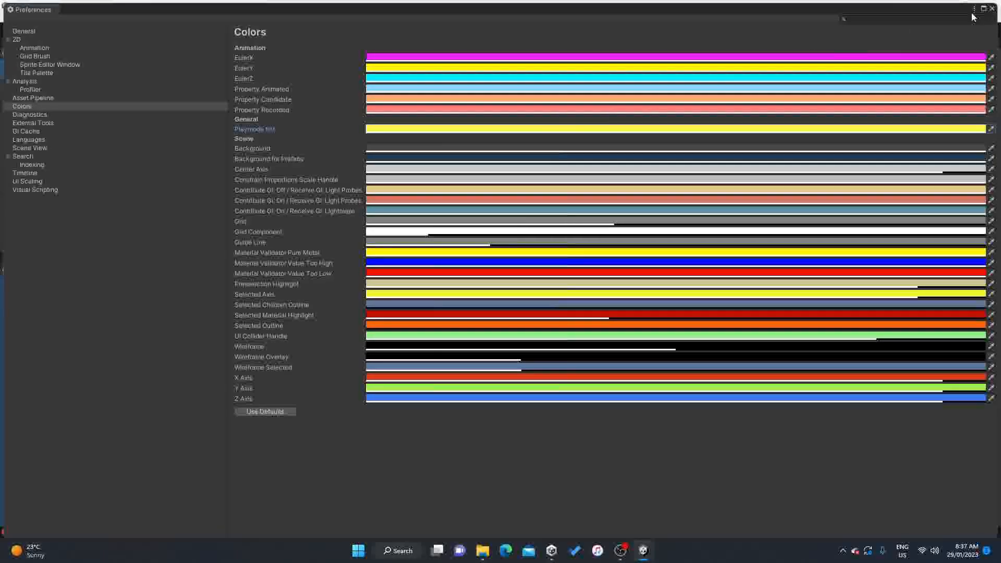
pyautogui.click(992, 9)
pyautogui.click(485, 30)
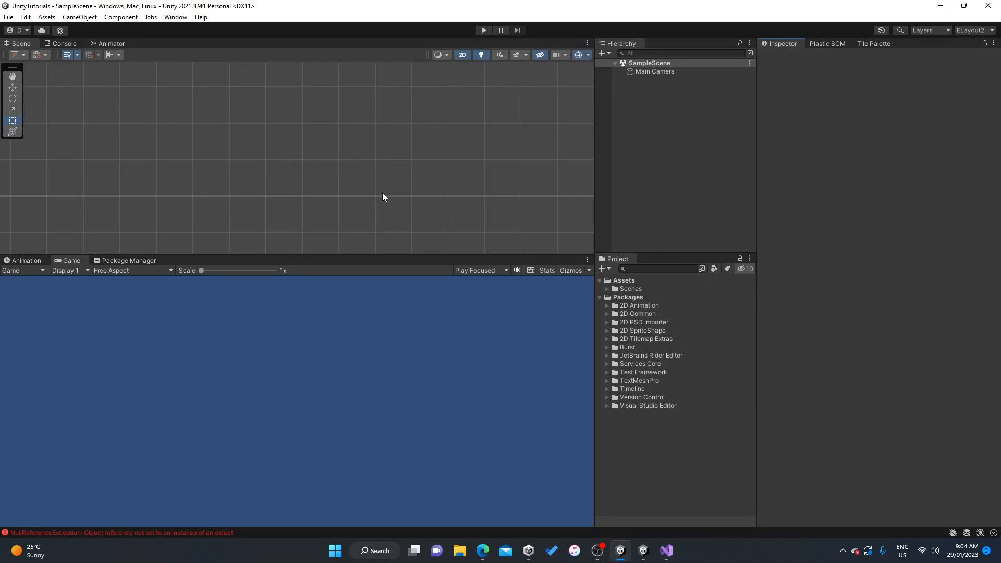
# Maximize the Animator window and restore it to its docked size
pyautogui.click(111, 45)
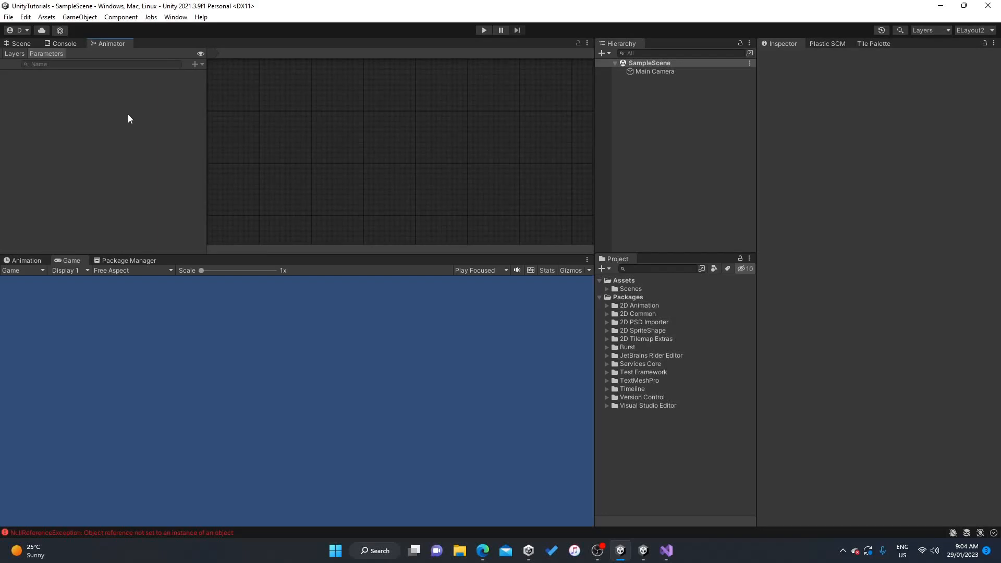
pyautogui.rightClick(112, 44)
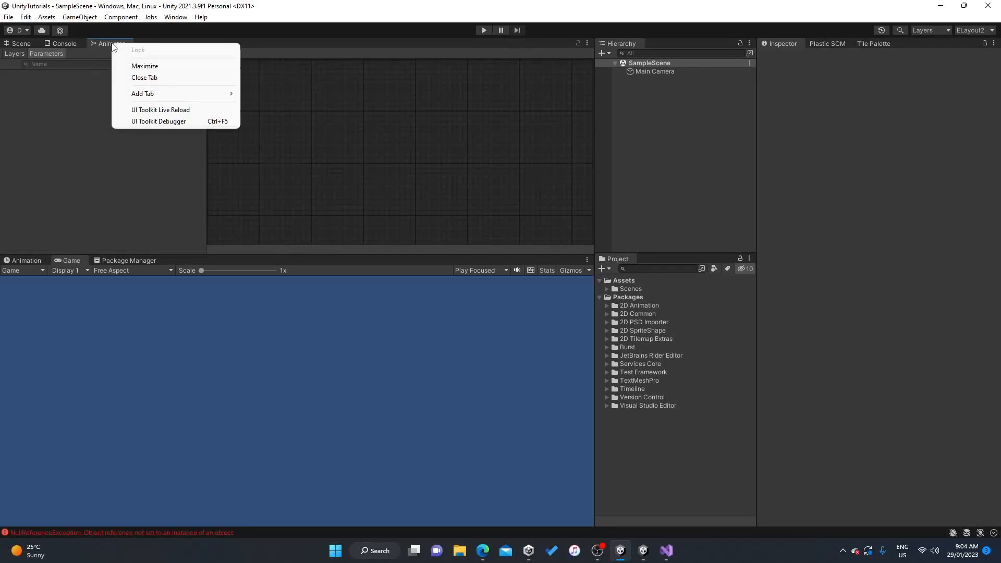
pyautogui.click(142, 66)
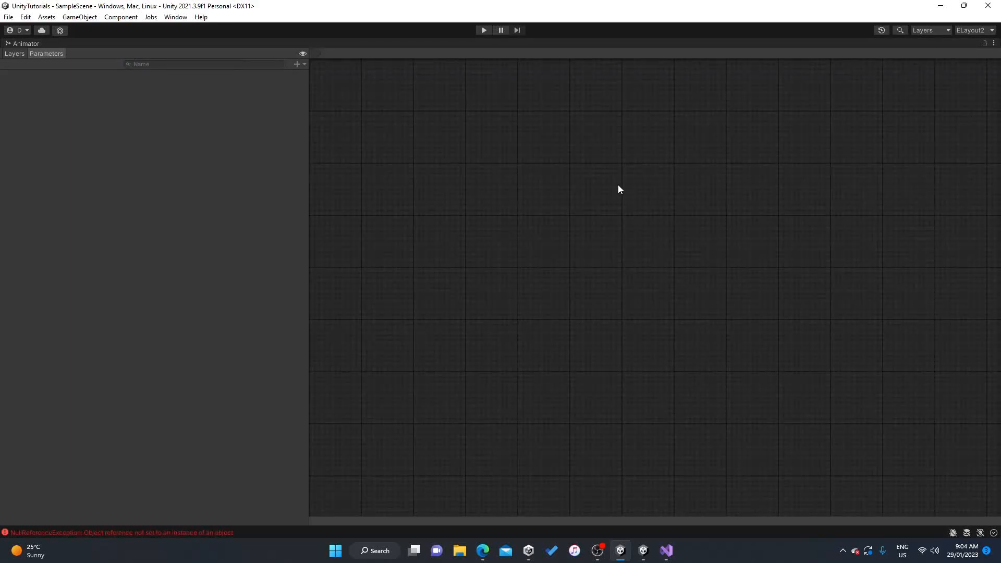
pyautogui.rightClick(35, 45)
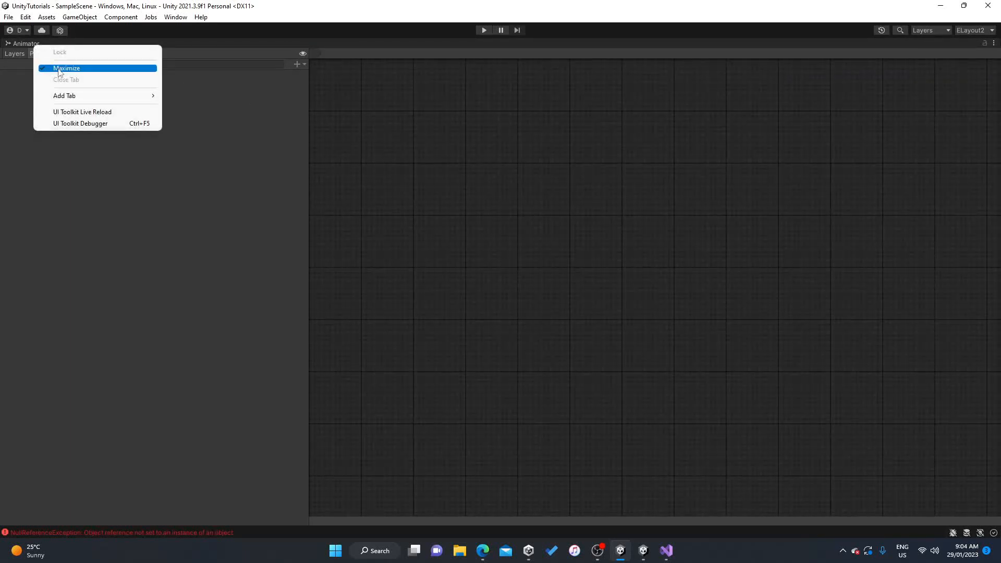
pyautogui.click(60, 68)
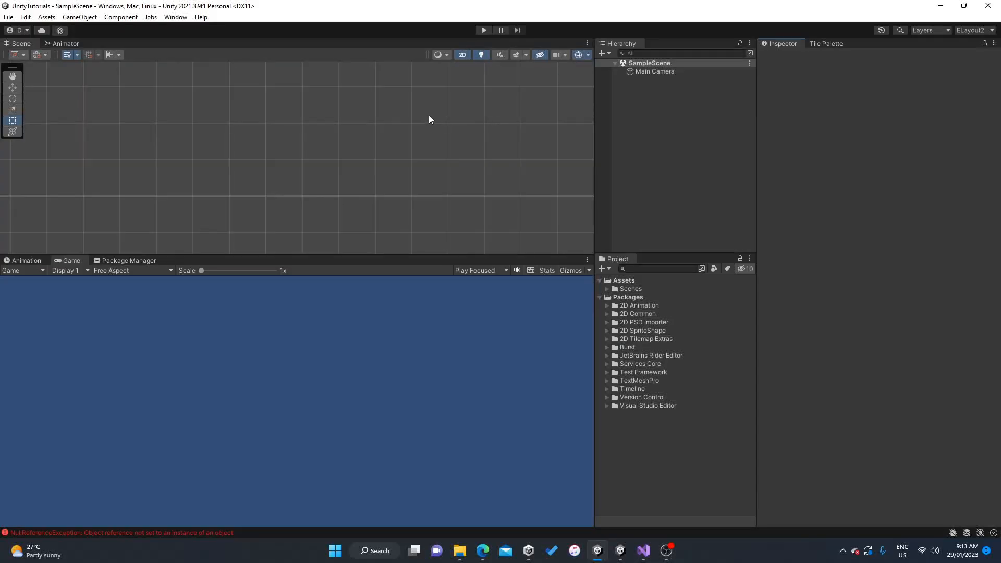
pyautogui.click(177, 18)
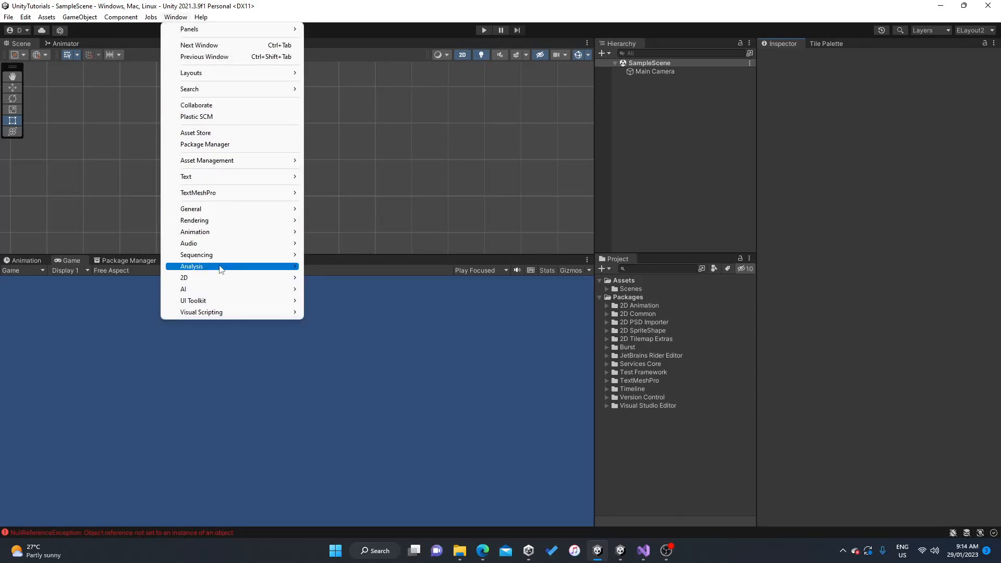
pyautogui.moveTo(198, 213)
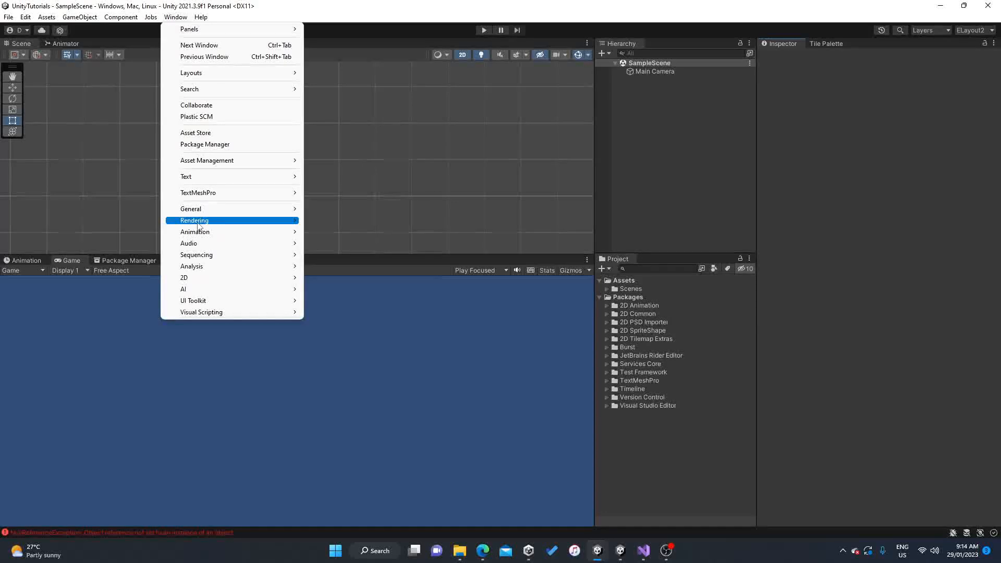
pyautogui.click(460, 192)
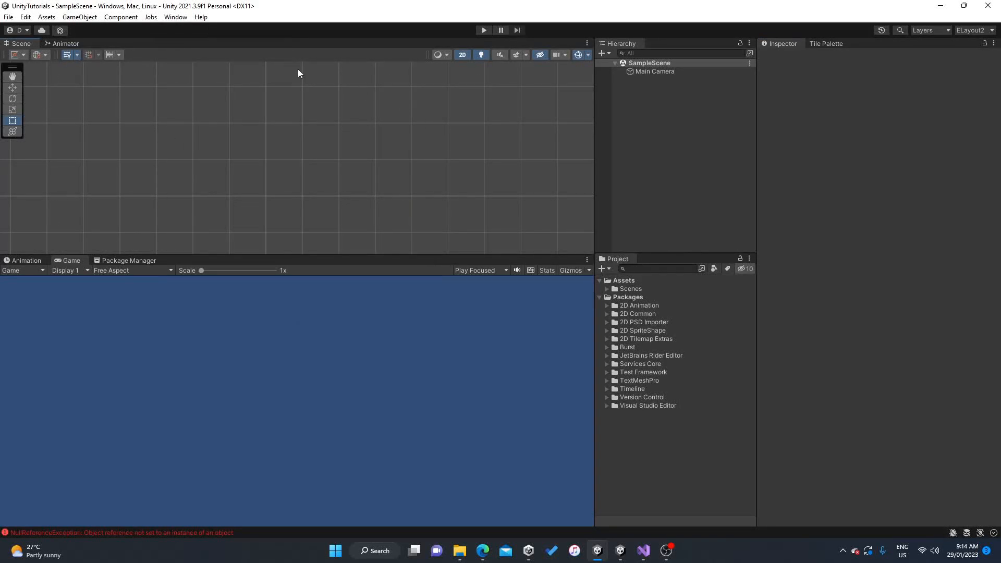
# Open the Console window and dock it beside the Animator in the Scene view's group
pyautogui.click(179, 21)
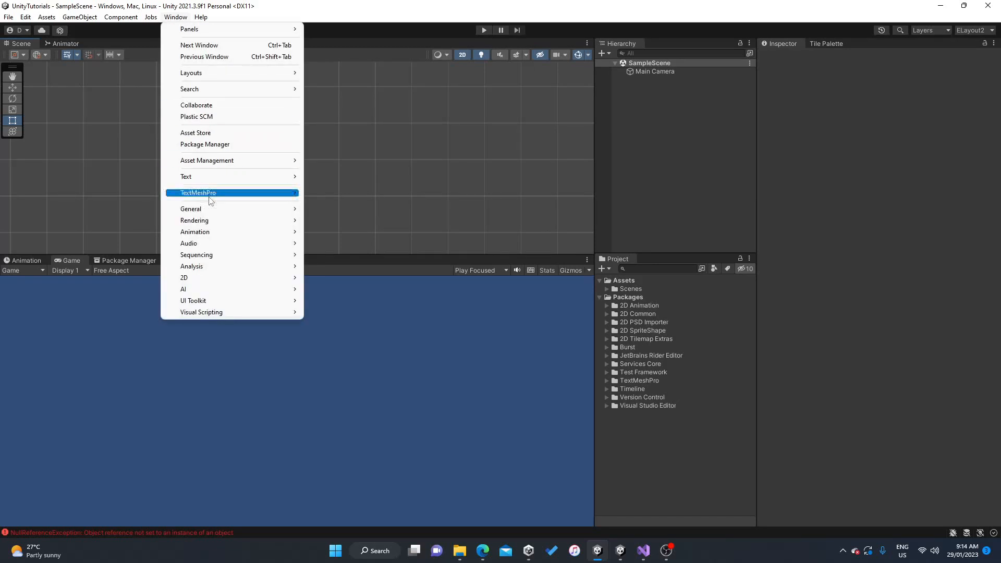
pyautogui.moveTo(203, 209)
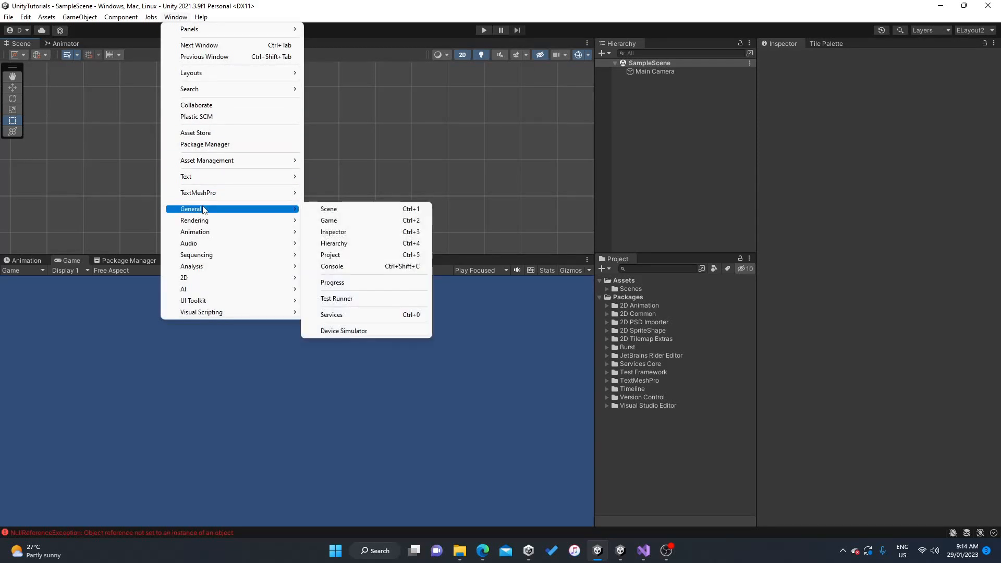
pyautogui.click(346, 265)
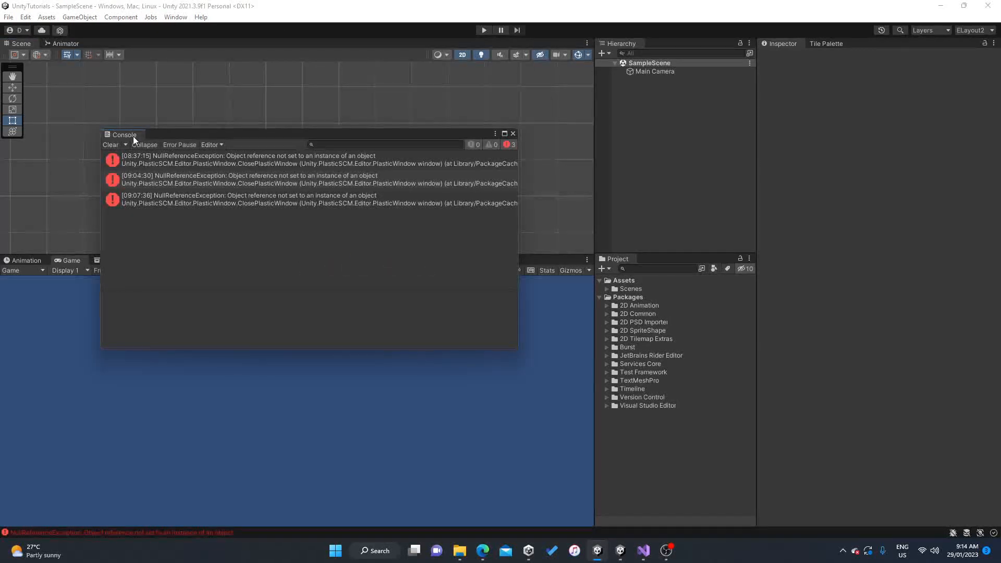
pyautogui.moveTo(133, 136); pyautogui.dragTo(143, 42)
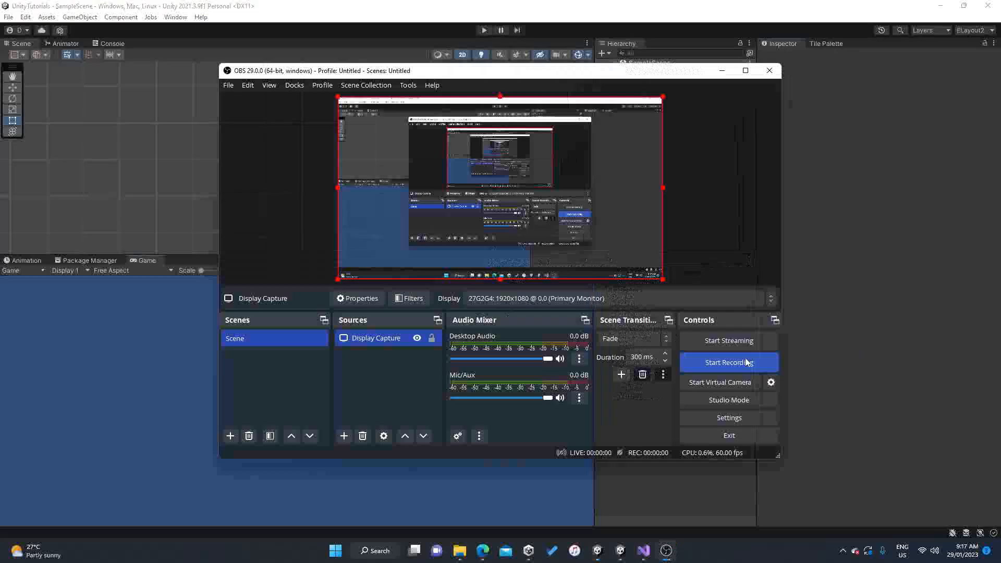
# Switch the Game view to the device Simulator
pyautogui.click(849, 361)
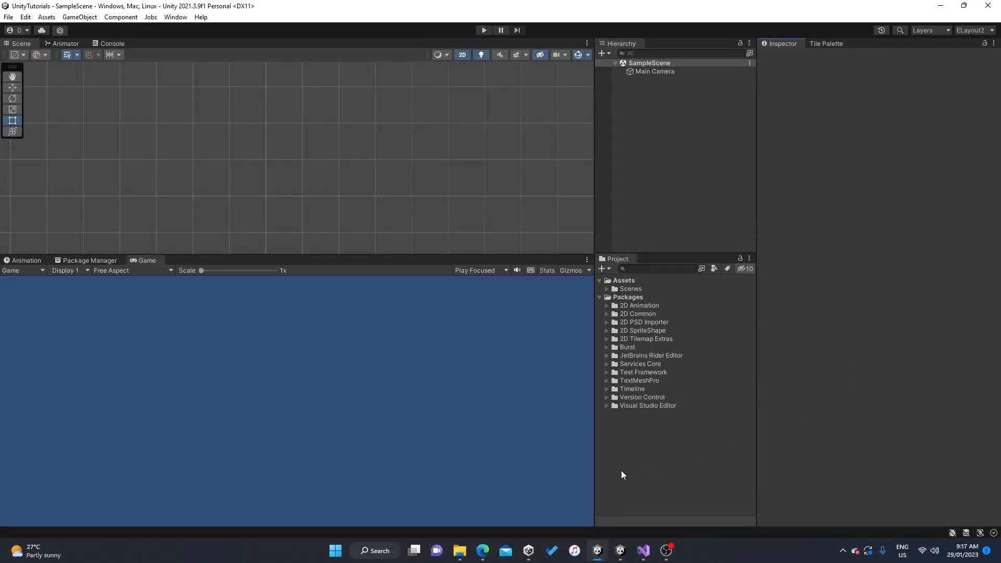
pyautogui.click(30, 270)
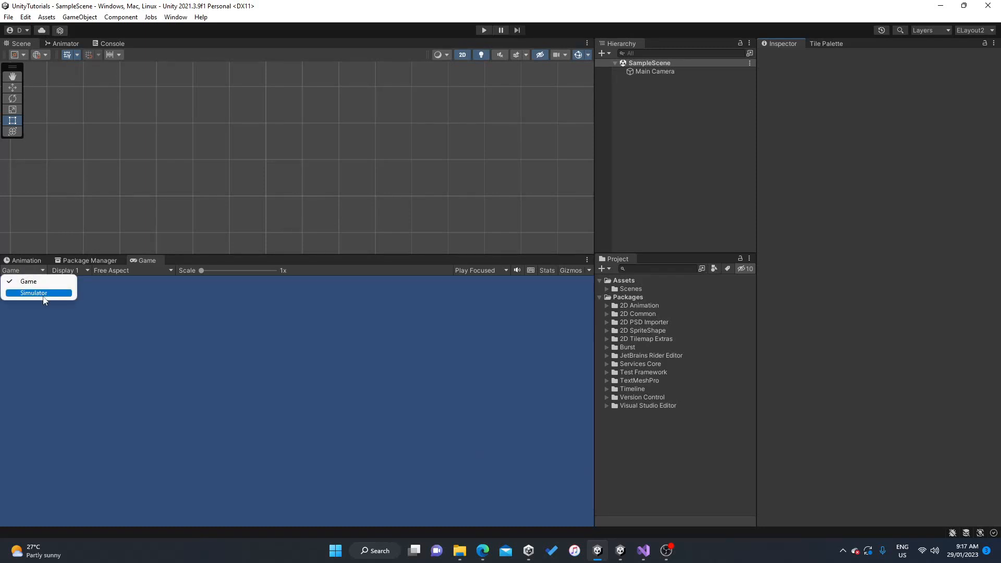
pyautogui.click(44, 294)
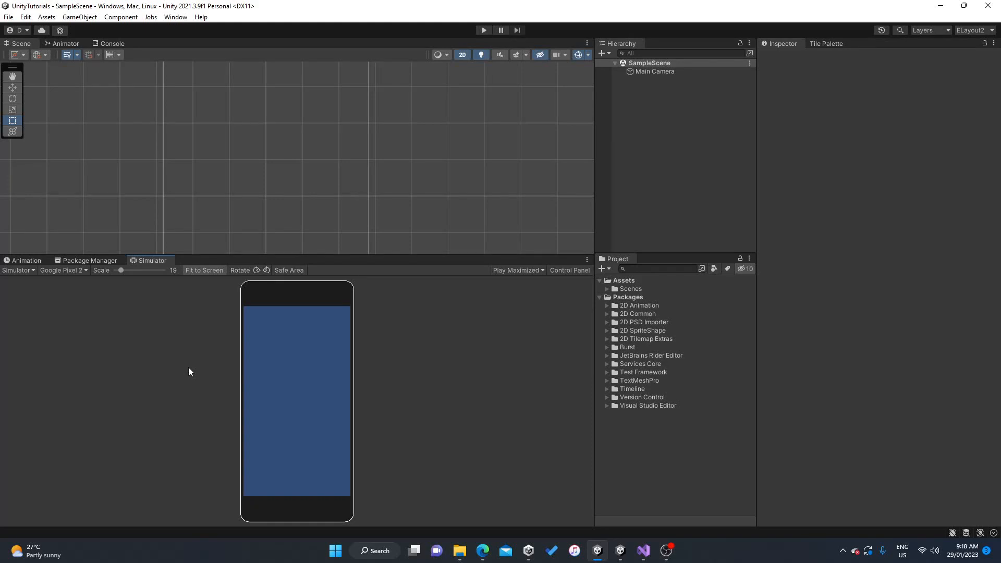
pyautogui.click(68, 270)
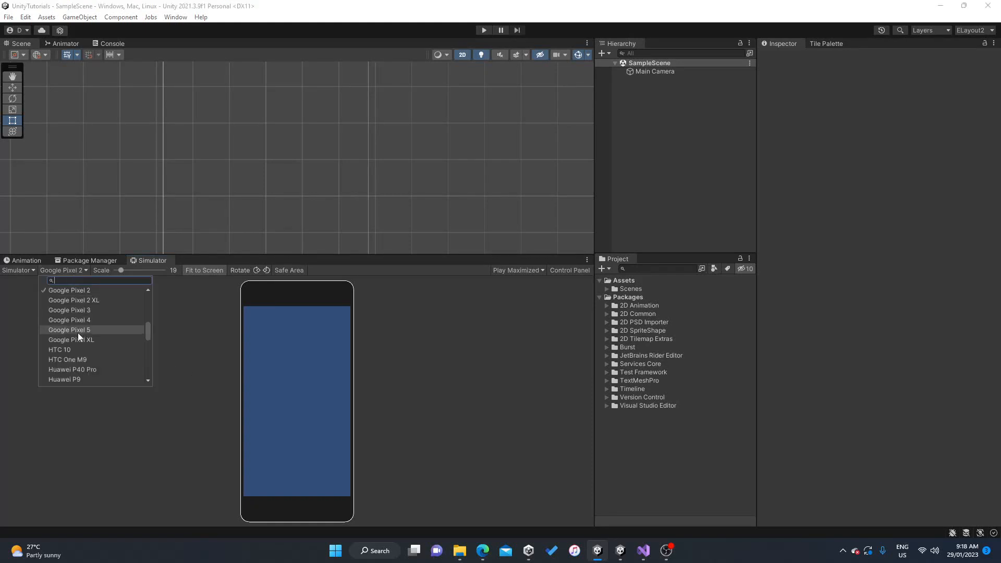
pyautogui.scroll(10, 99, 334)
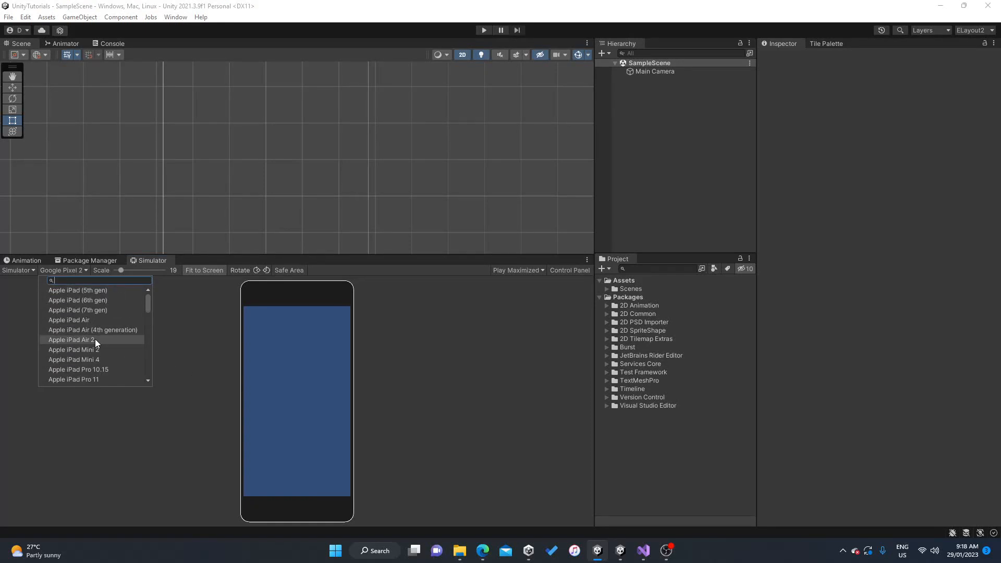
pyautogui.scroll(-15, 95, 338)
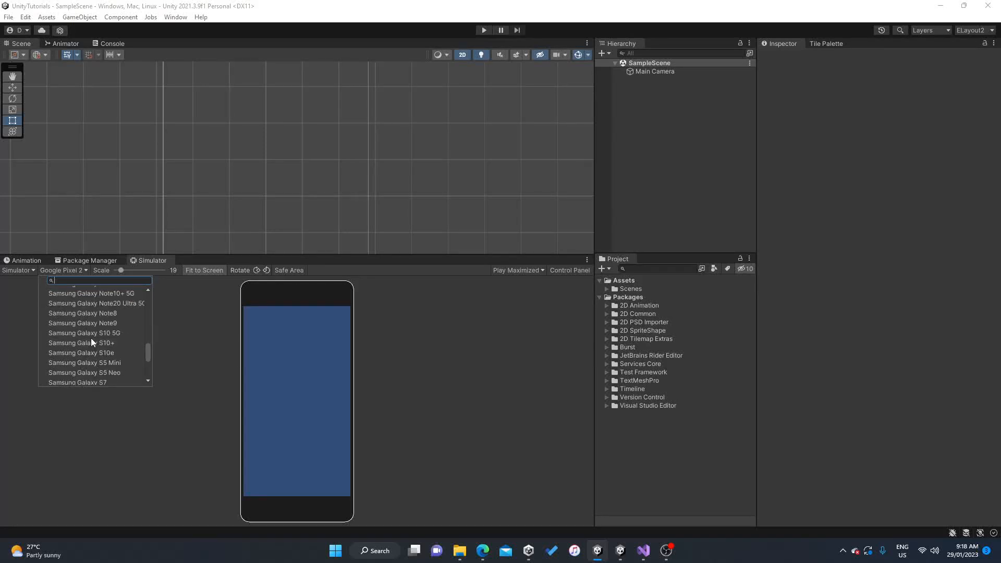
pyautogui.scroll(13, 90, 340)
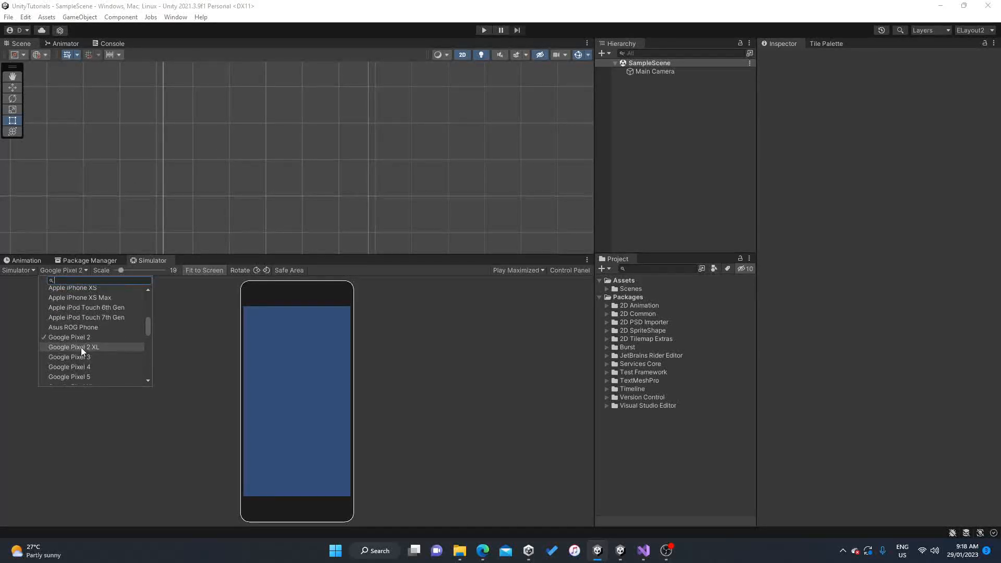
pyautogui.scroll(5, 83, 335)
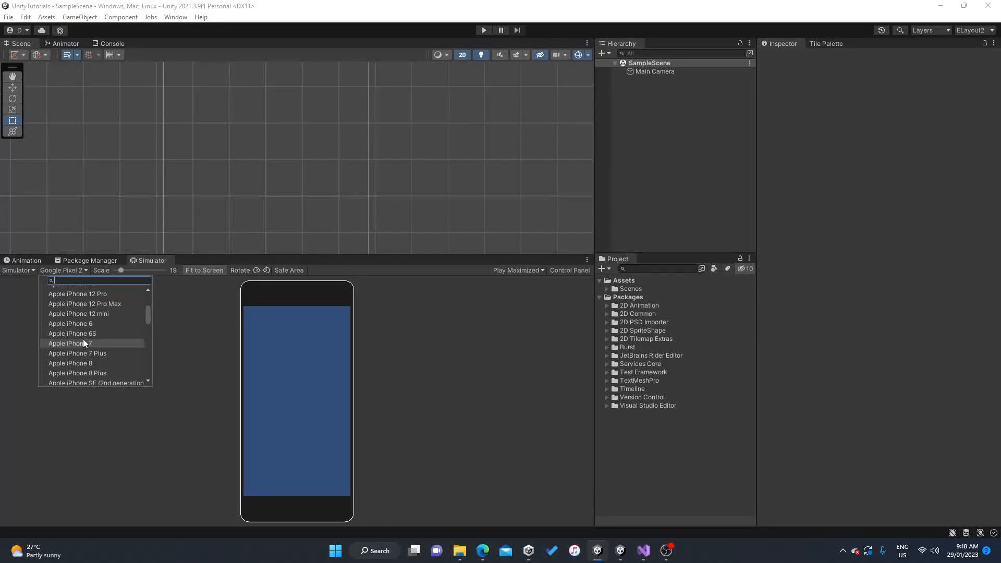
pyautogui.click(89, 295)
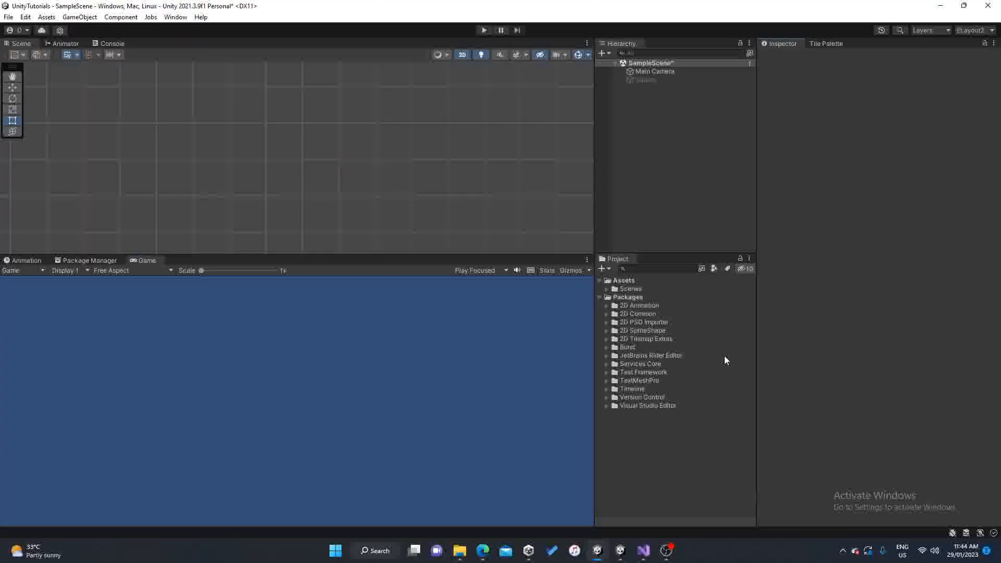
# Set the Game view to Play Maximized and briefly show its Statistics overlay
pyautogui.click(483, 271)
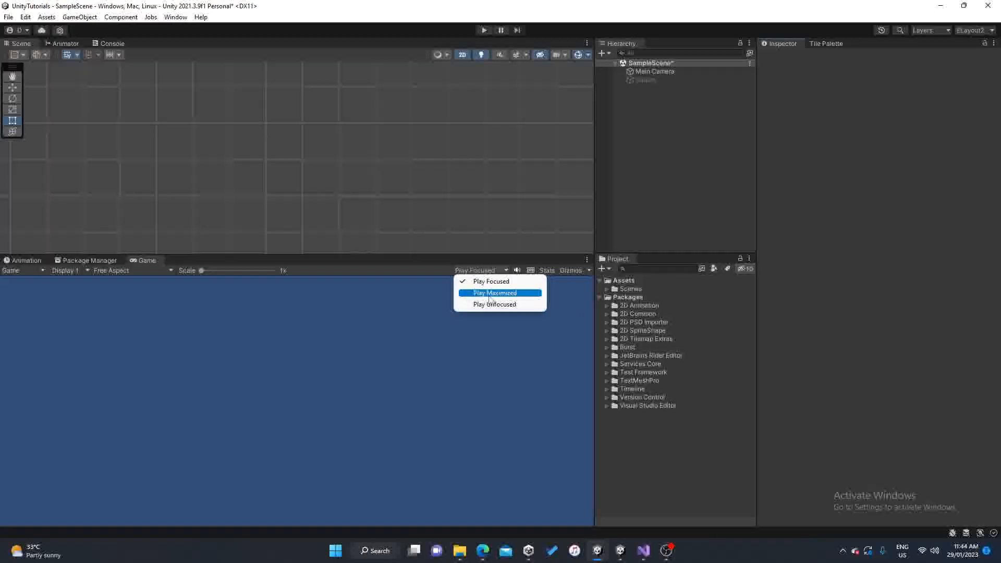
pyautogui.click(490, 293)
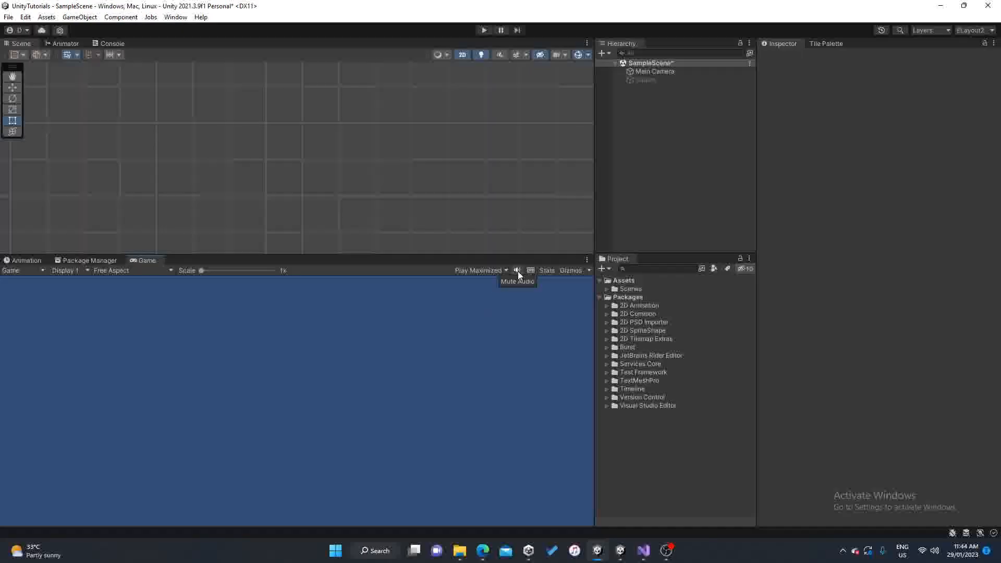
pyautogui.click(546, 271)
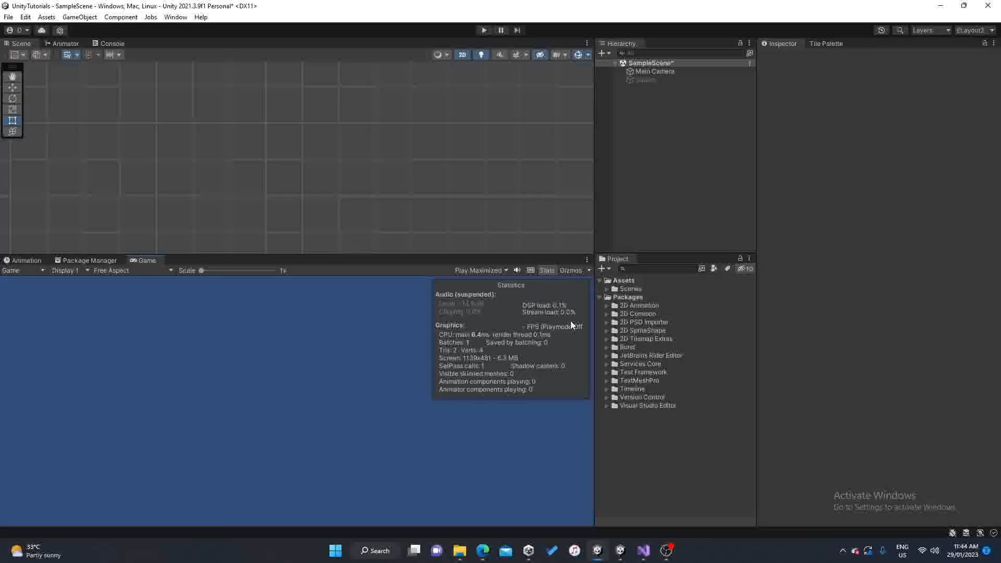
pyautogui.click(547, 270)
# Activate the Square object in the Hierarchy and look through the Game view's gizmo options
pyautogui.click(646, 80)
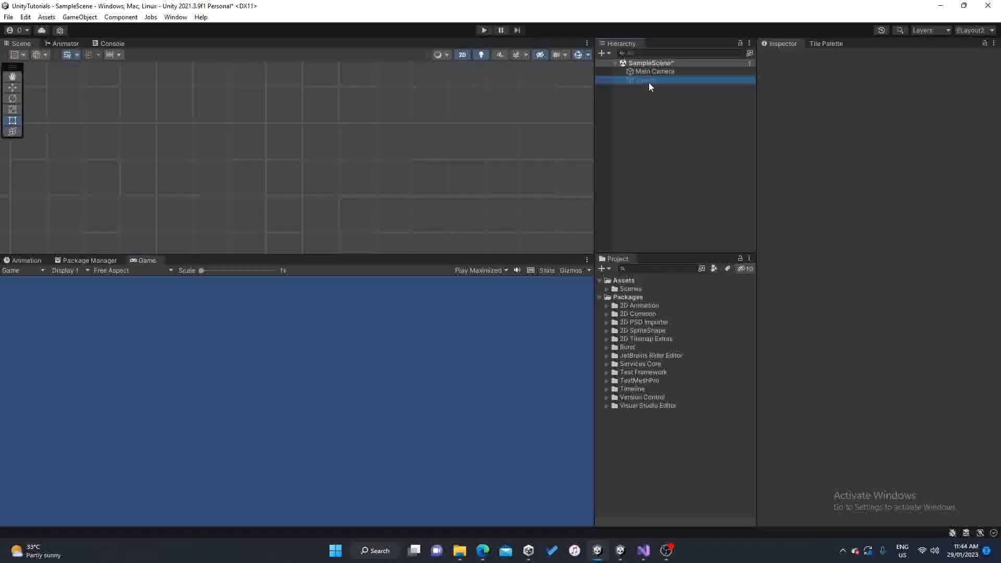
pyautogui.click(784, 58)
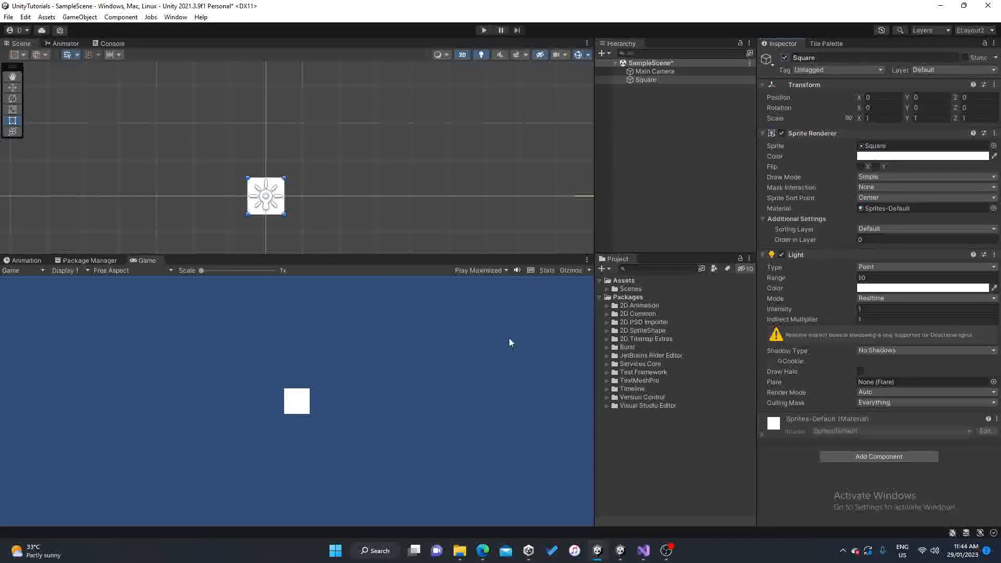
pyautogui.click(576, 271)
pyautogui.click(577, 270)
pyautogui.click(589, 271)
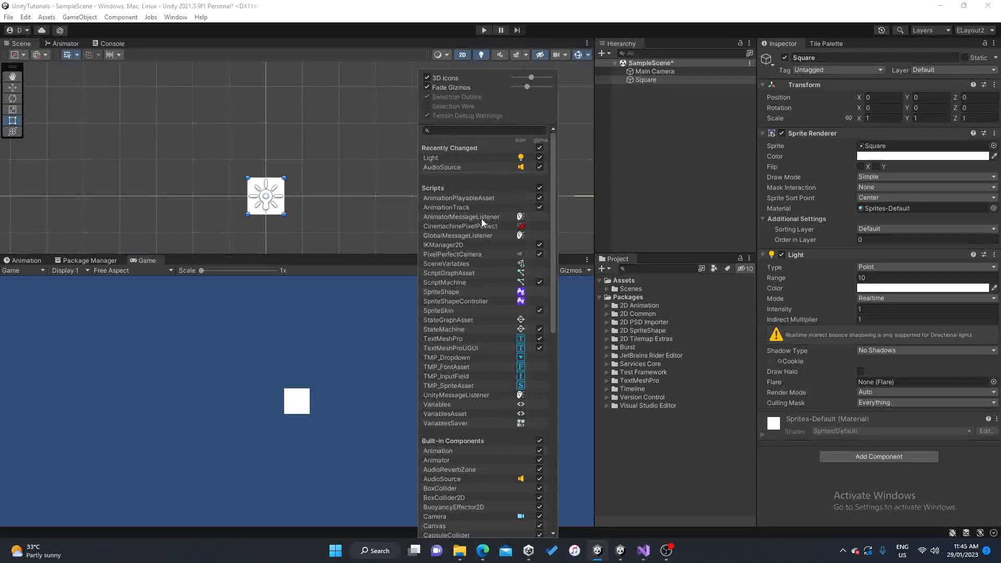
pyautogui.scroll(-10, 467, 455)
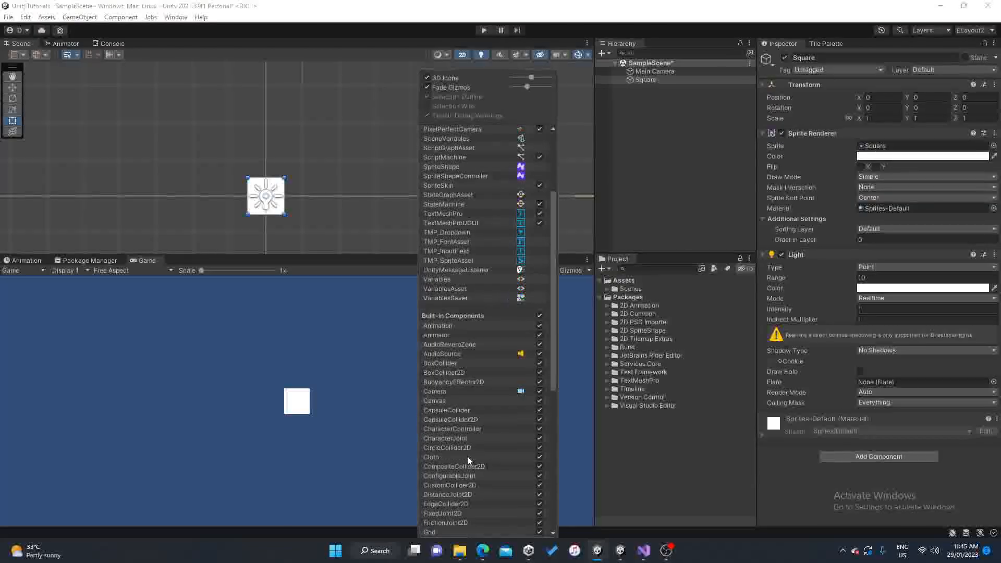
pyautogui.click(387, 402)
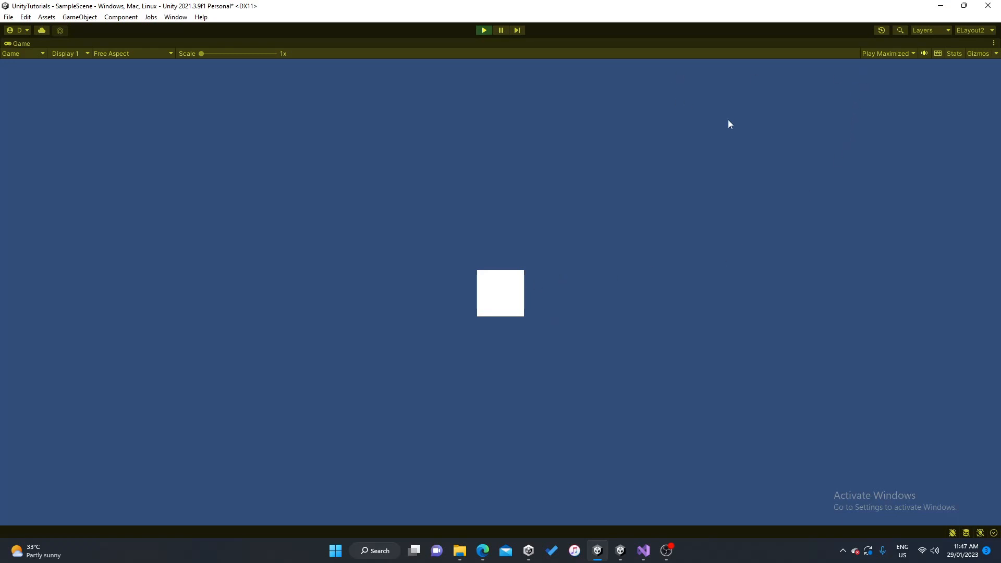
# Pause play mode and set the Game view to Play Focused
pyautogui.click(502, 30)
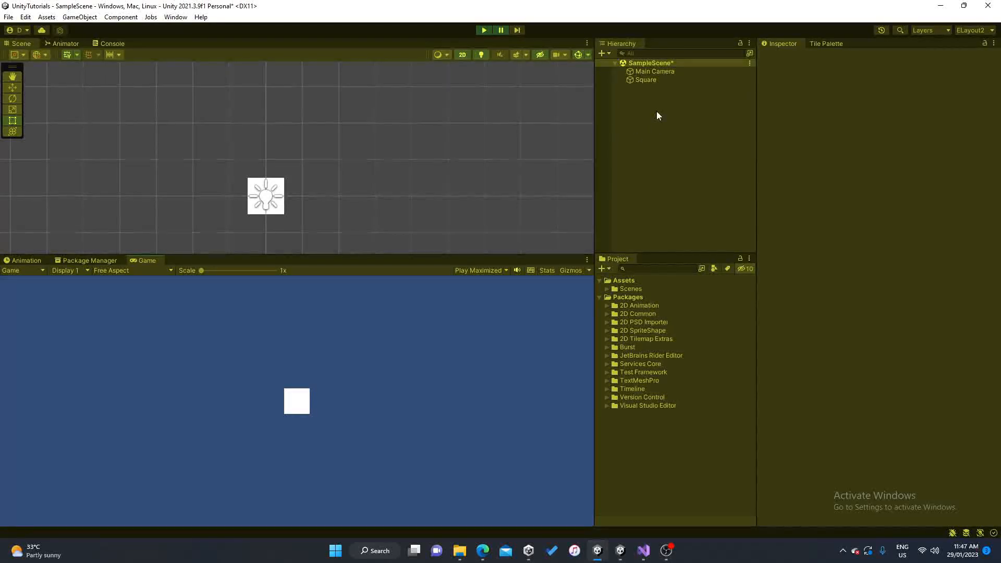
pyautogui.click(482, 271)
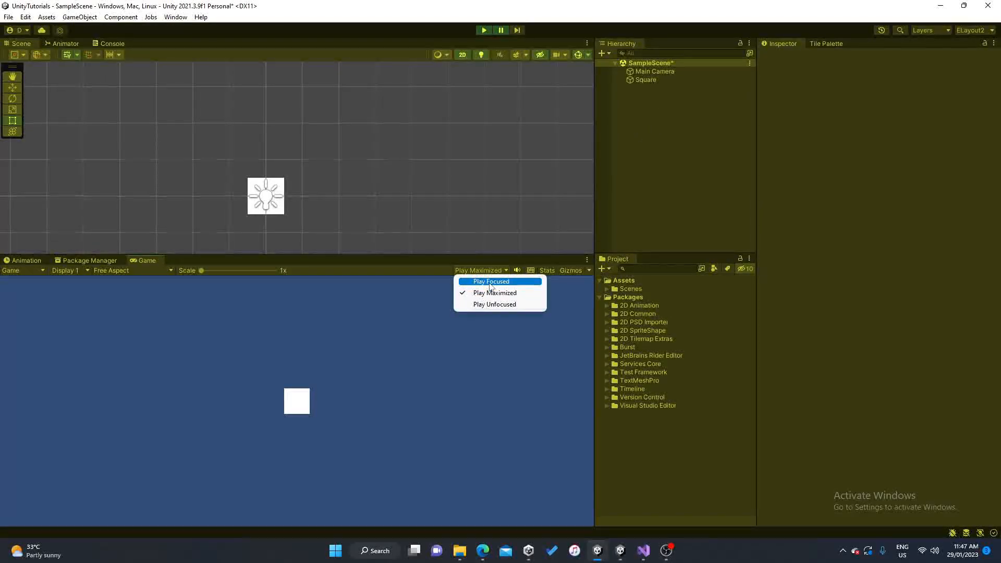
pyautogui.click(491, 282)
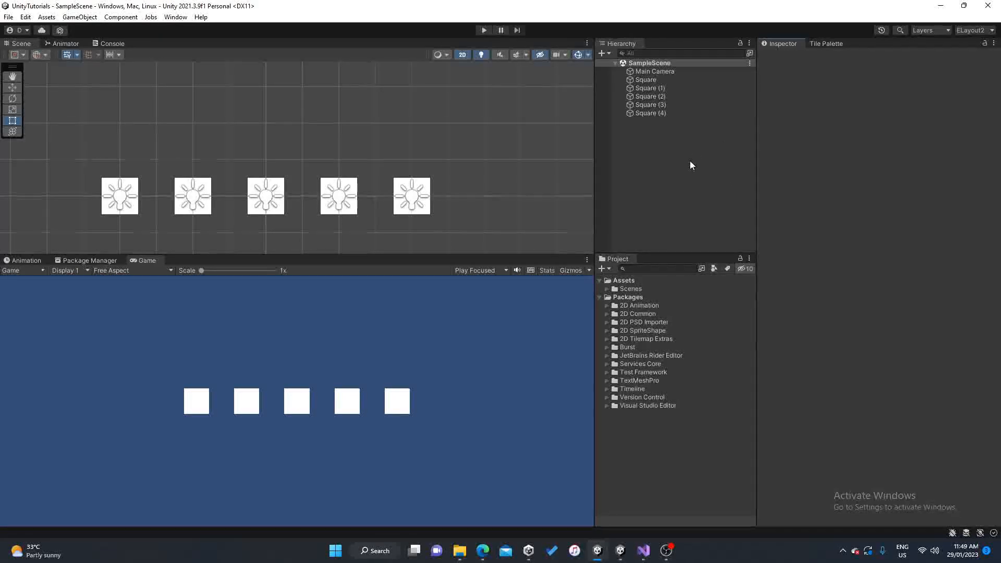
# Select Square, Square (2) and Square (4) together and set their Sprite Renderer color to red
pyautogui.click(649, 82)
pyautogui.keyDown('ctrl'); pyautogui.click(652, 96); pyautogui.keyUp('ctrl')
pyautogui.keyDown('ctrl'); pyautogui.click(658, 113); pyautogui.keyUp('ctrl')
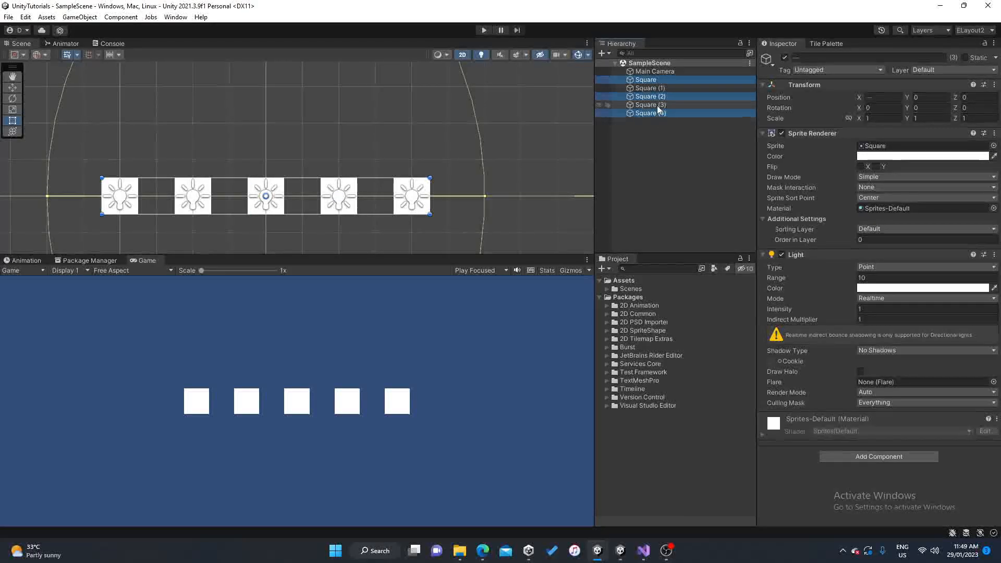
pyautogui.keyDown('ctrl'); pyautogui.click(658, 107); pyautogui.keyUp('ctrl')
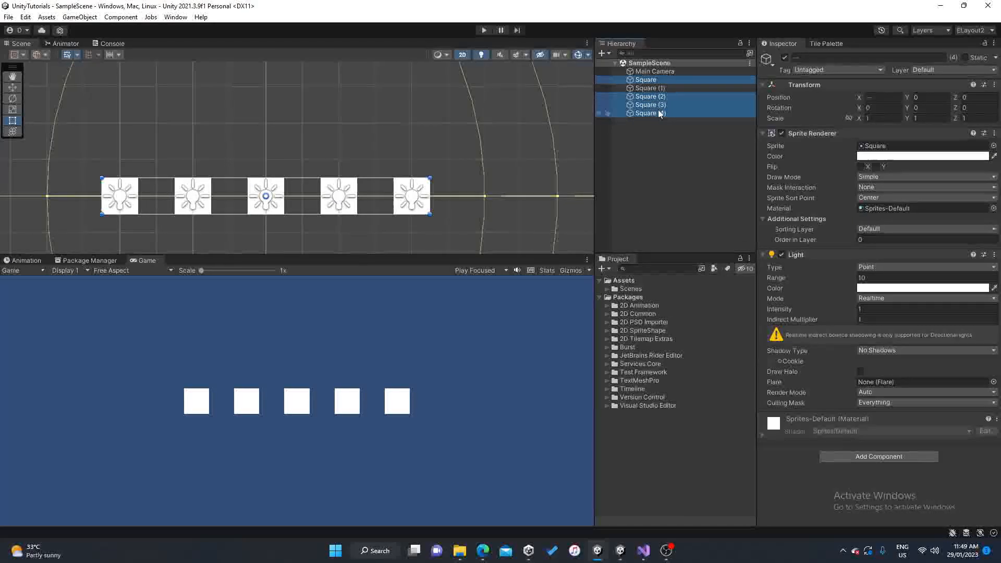
pyautogui.keyDown('ctrl'); pyautogui.click(658, 104); pyautogui.keyUp('ctrl')
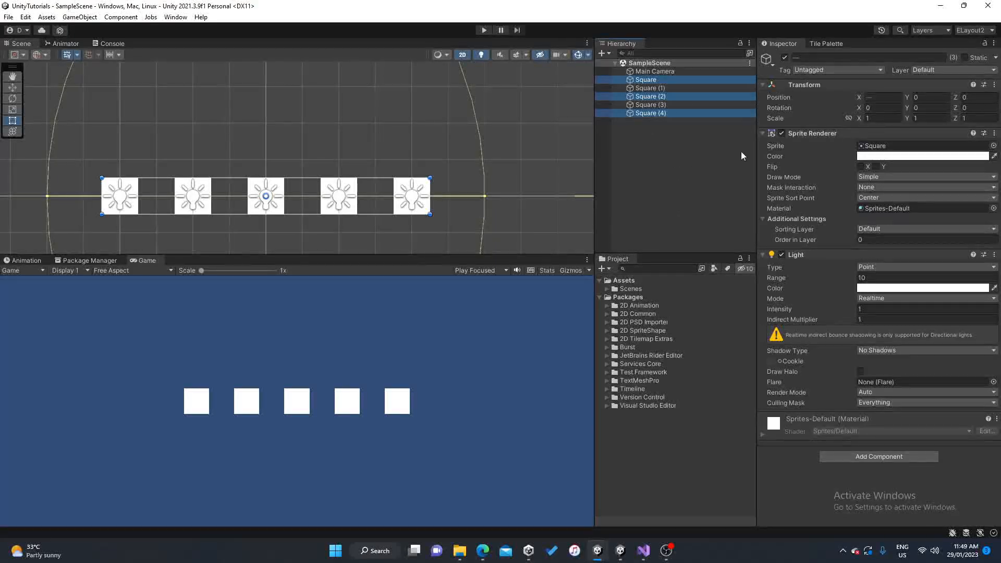
pyautogui.click(889, 156)
pyautogui.click(959, 211)
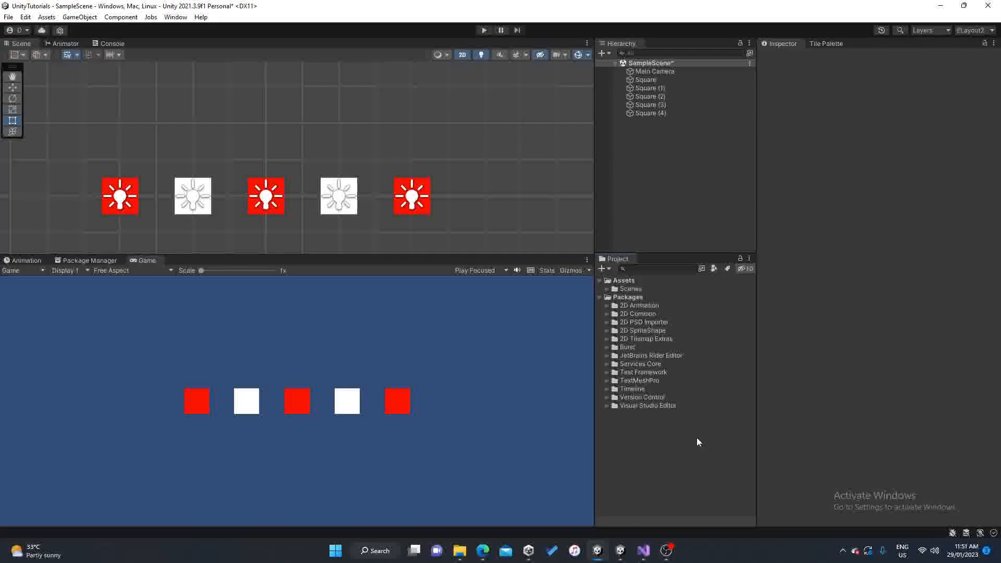
# Try multi-selection in the Hierarchy with the alternate squares Square, (2) and (4), and with the full range from Square to Square (4)
pyautogui.click(664, 78)
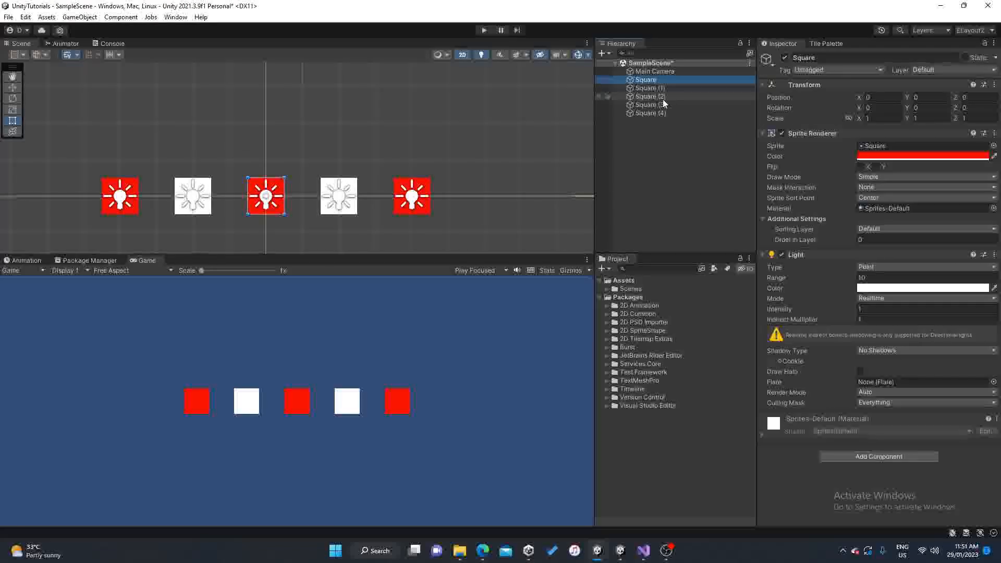
pyautogui.keyDown('ctrl'); pyautogui.click(662, 99); pyautogui.keyUp('ctrl')
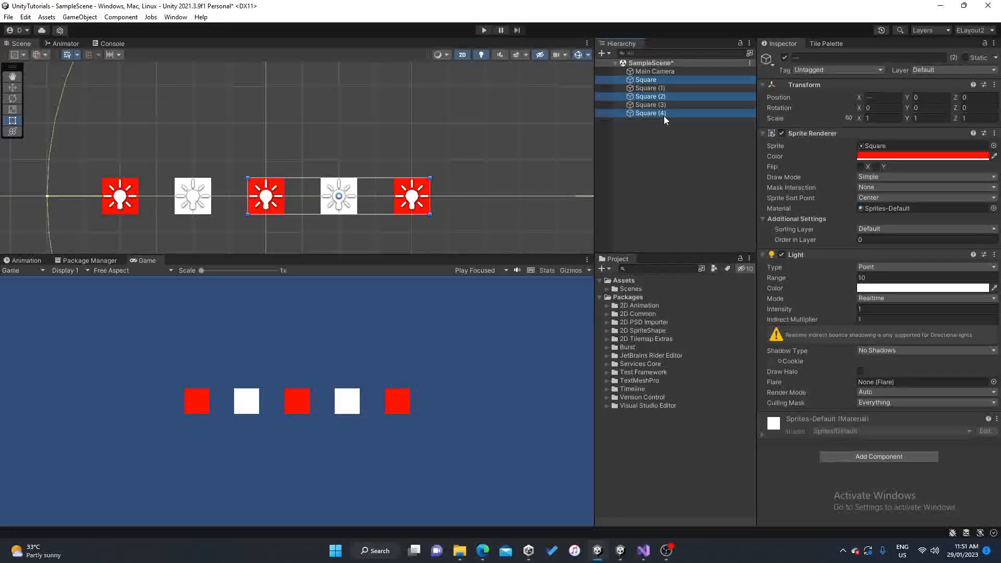
pyautogui.click(674, 170)
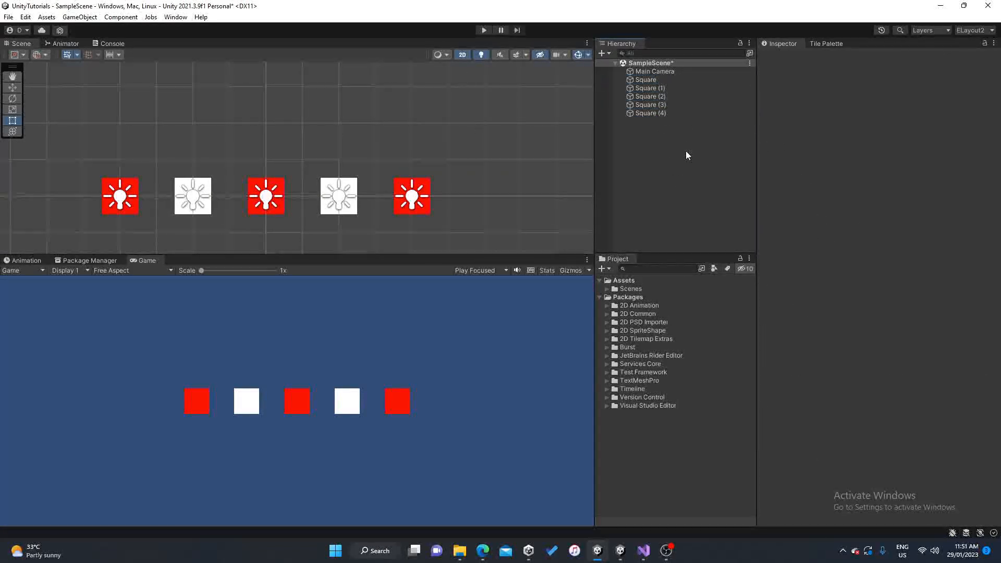
pyautogui.click(659, 80)
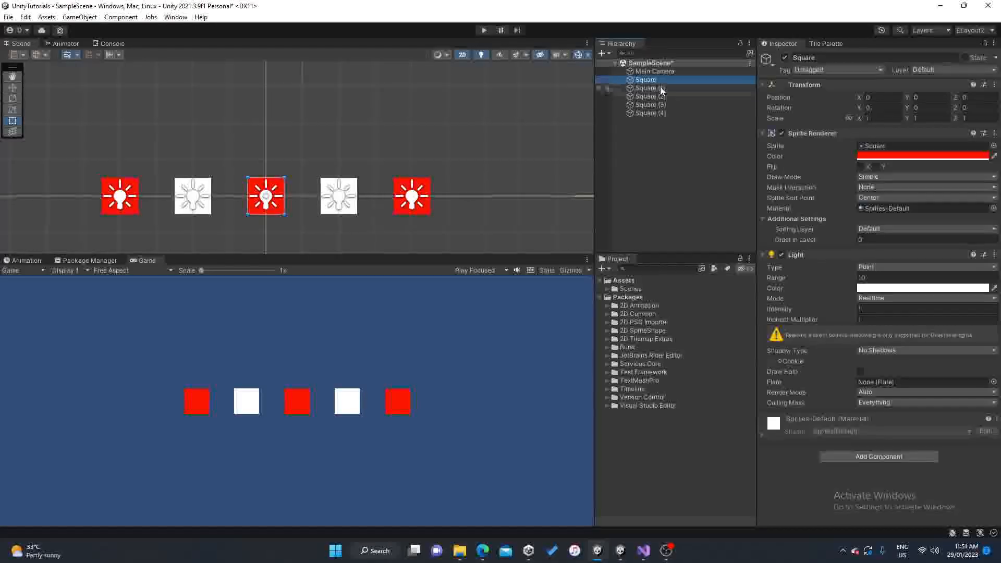
pyautogui.keyDown('shift'); pyautogui.click(658, 113); pyautogui.keyUp('shift')
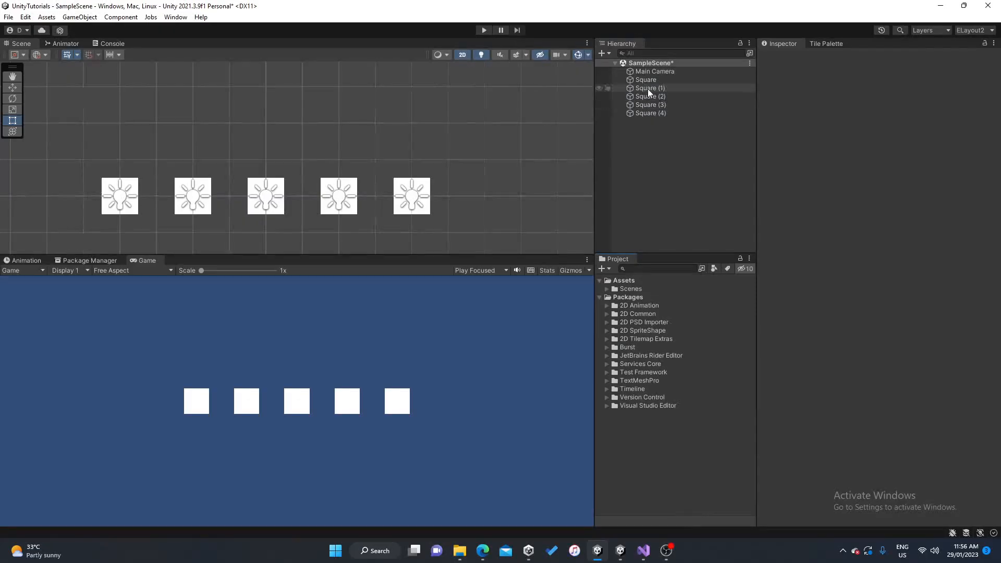
# Select all five squares and set their Sprite Renderer color to magenta FF00FF by reducing green to 0
pyautogui.click(646, 80)
pyautogui.keyDown('shift'); pyautogui.click(661, 114); pyautogui.keyUp('shift')
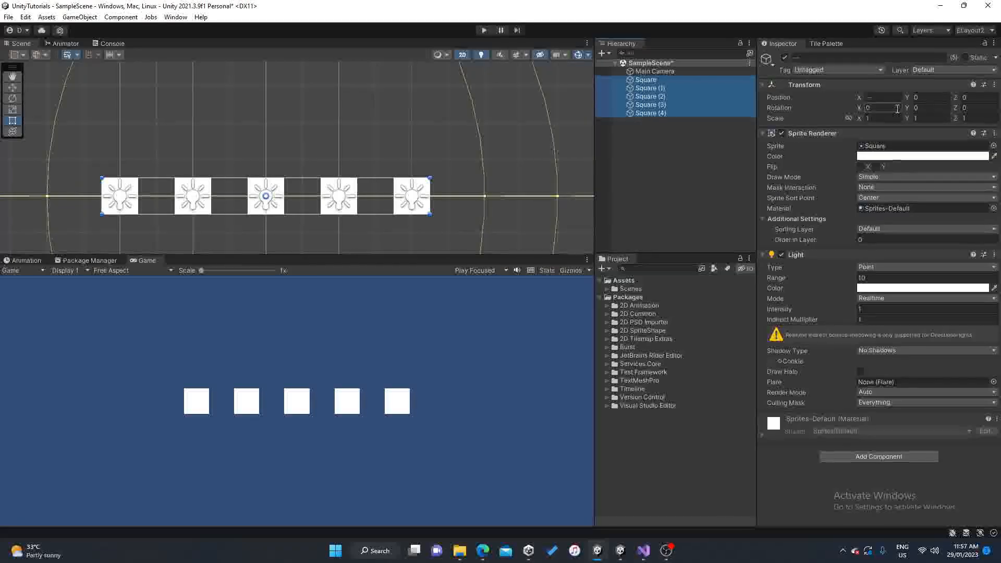
pyautogui.click(897, 160)
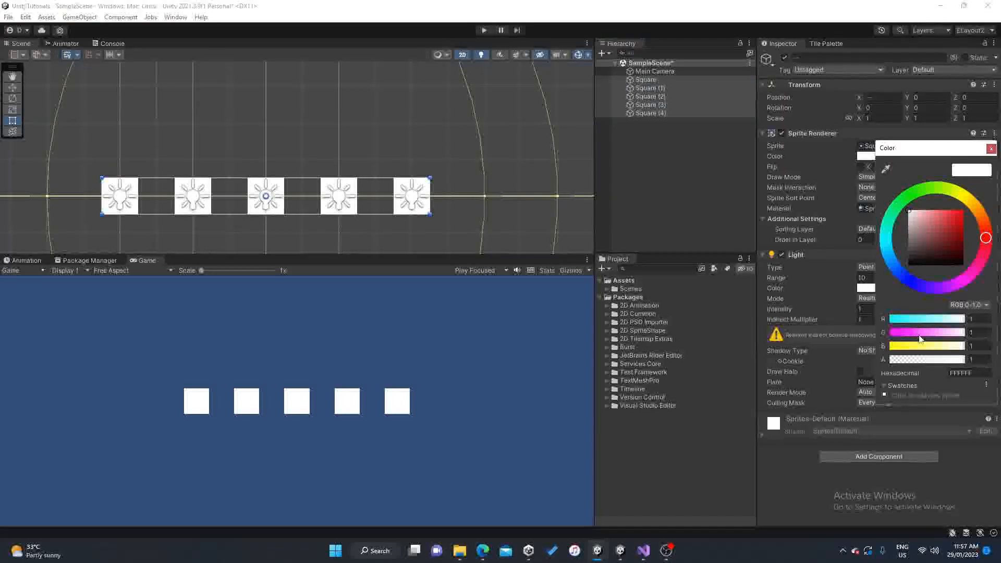
pyautogui.moveTo(892, 334); pyautogui.dragTo(884, 334)
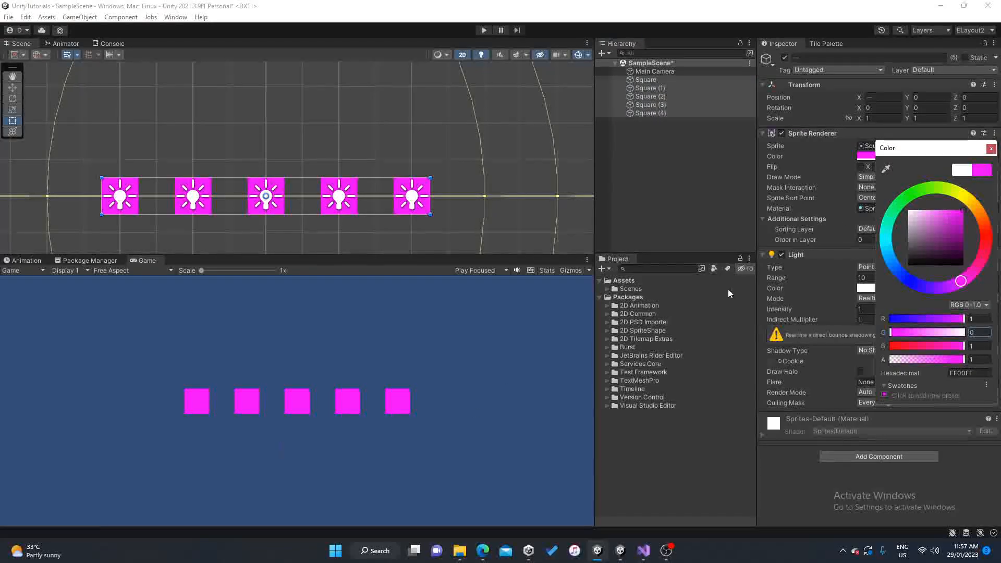
pyautogui.click(990, 148)
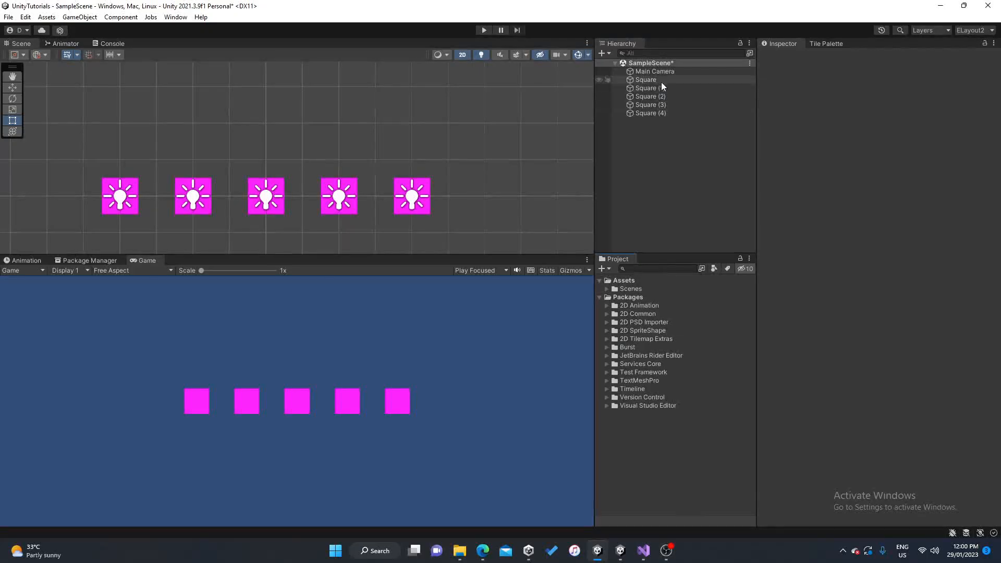
# Lock the Inspector on the Square object and test the lock by selecting Square (4) and then Square
pyautogui.click(661, 80)
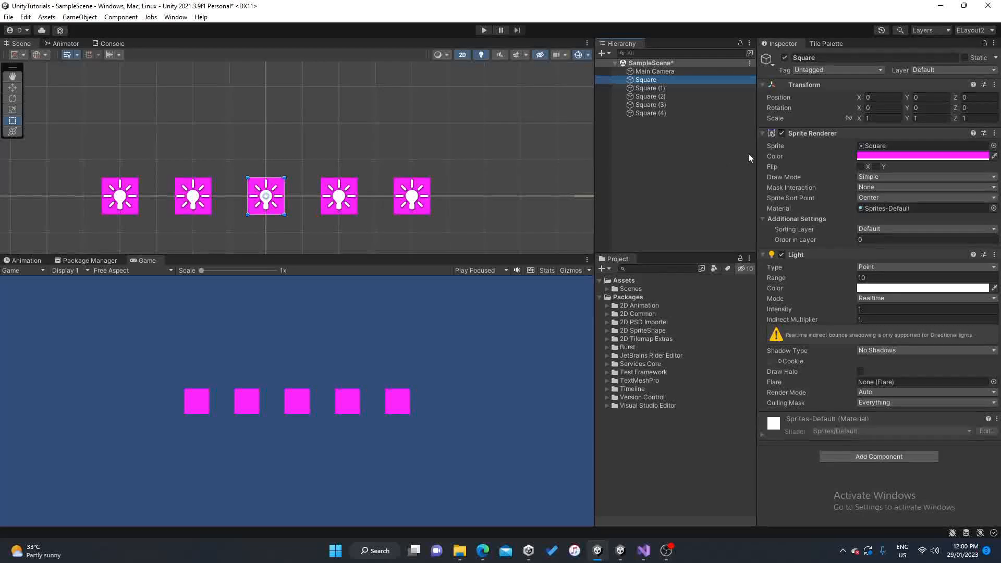
pyautogui.click(984, 44)
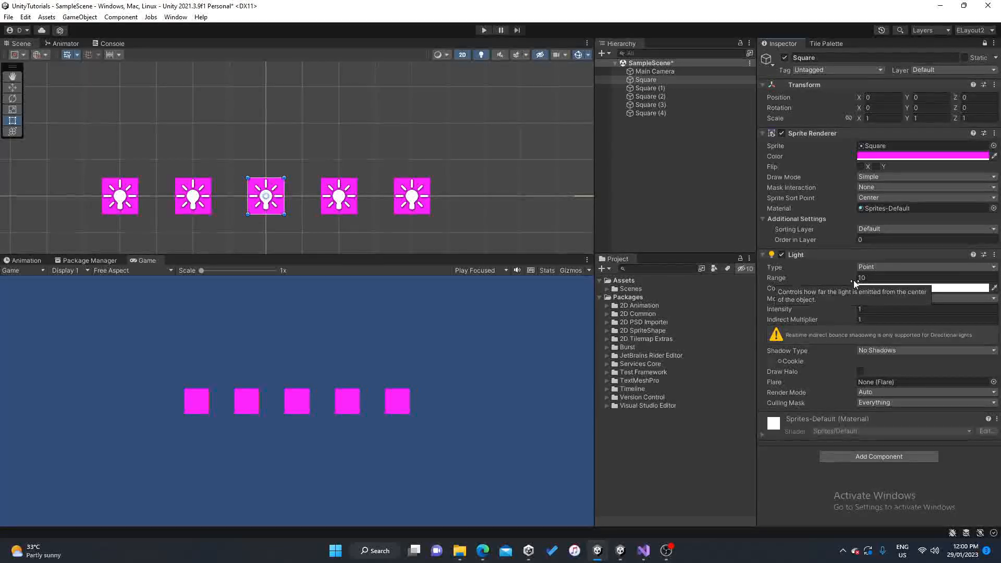
pyautogui.click(674, 112)
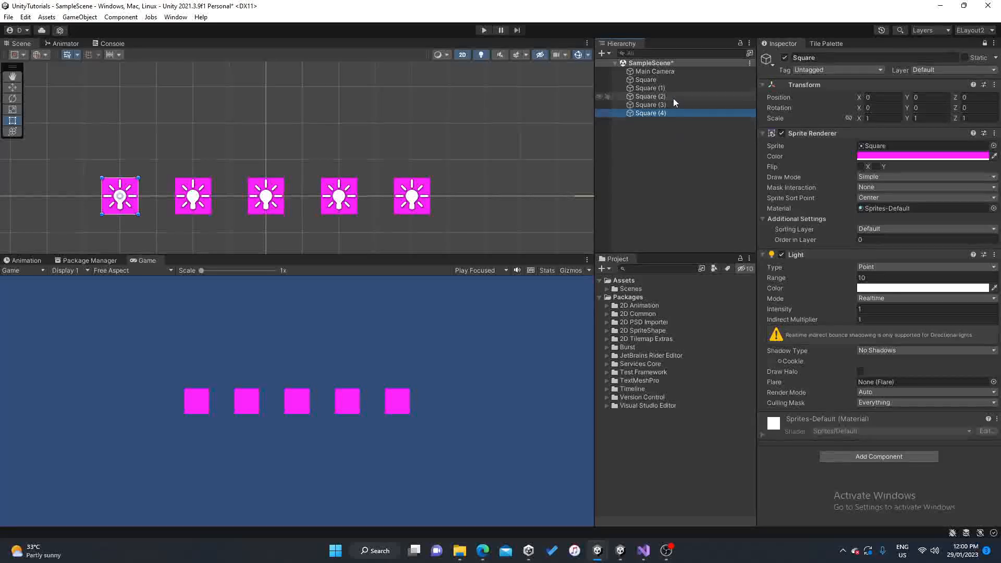
pyautogui.click(659, 79)
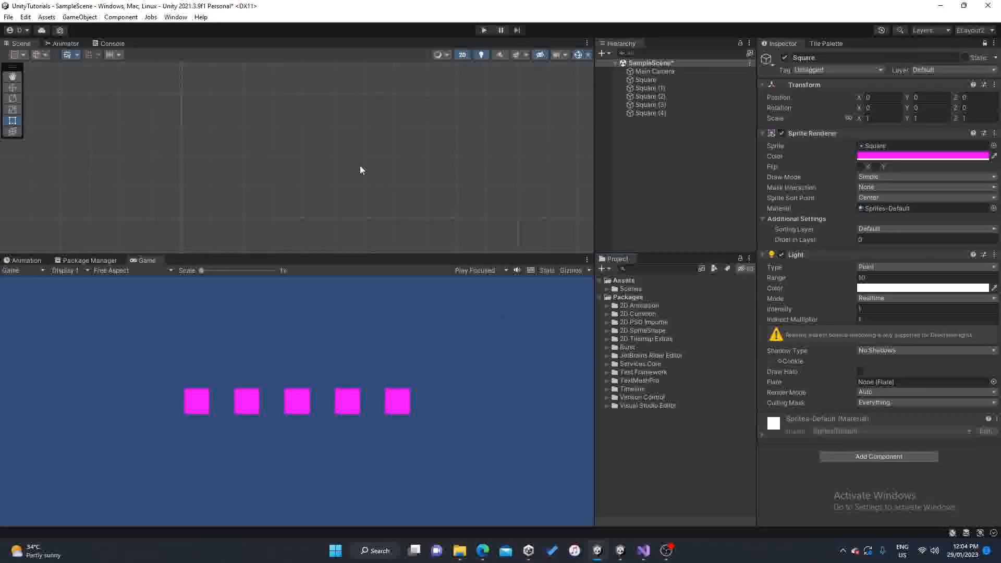
pyautogui.scroll(5, 386, 187)
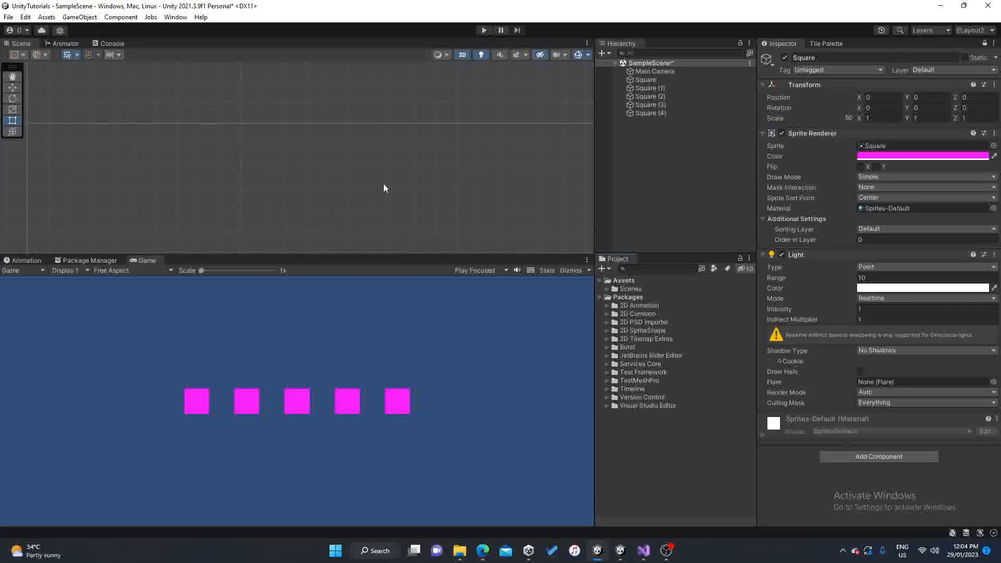
# Focus the Scene view on the Square object with its neighbouring squares in frame
pyautogui.scroll(-6, 372, 215)
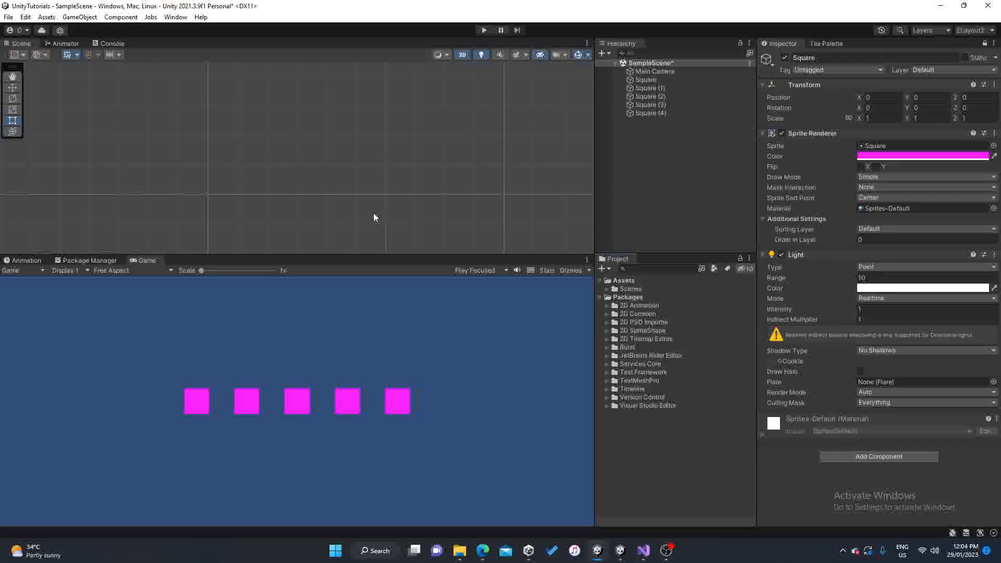
pyautogui.doubleClick(646, 79)
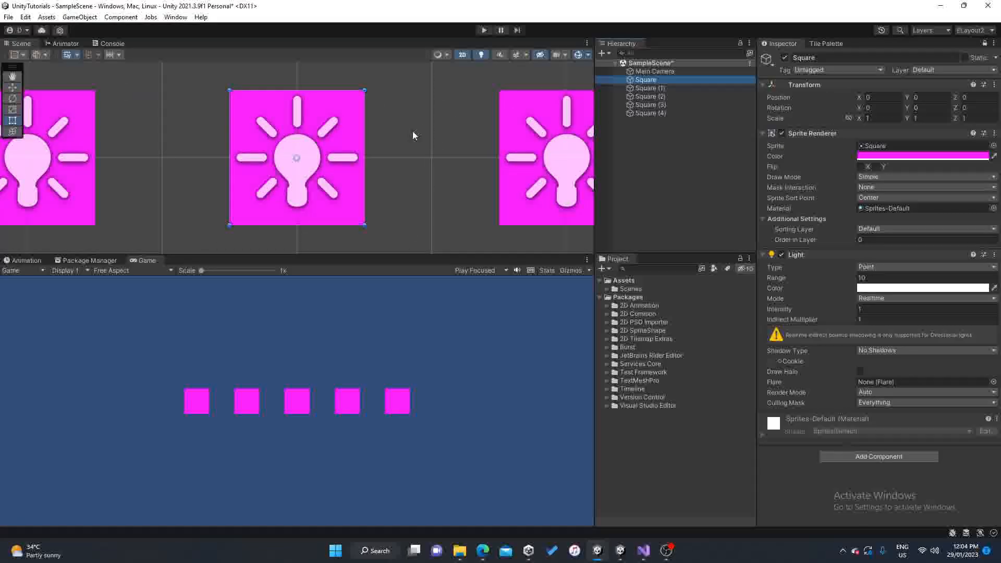
pyautogui.scroll(-2, 398, 165)
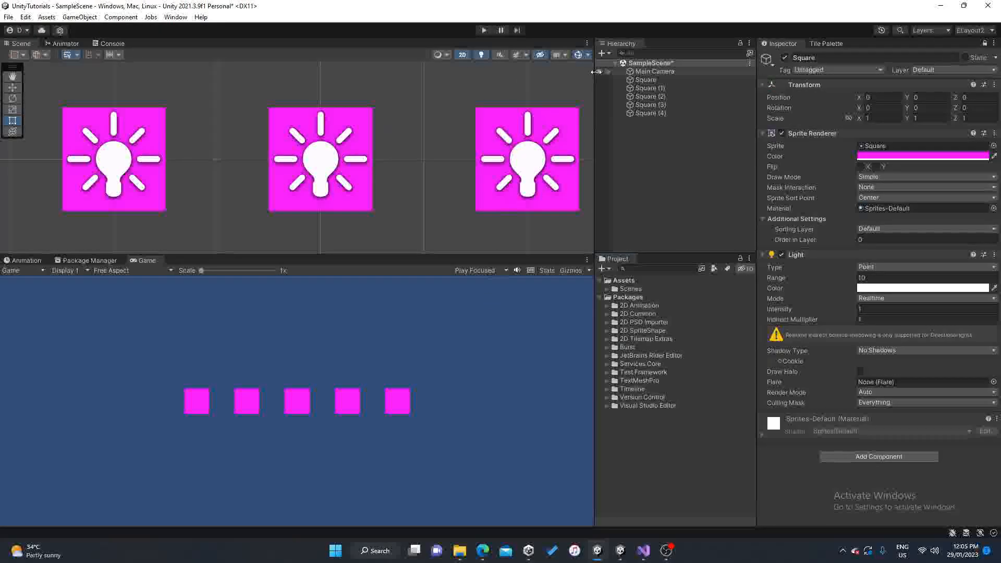
# Toggle the Scene view's 2D mode, scene lighting and audio off and on, and open the Scene camera settings
pyautogui.click(464, 54)
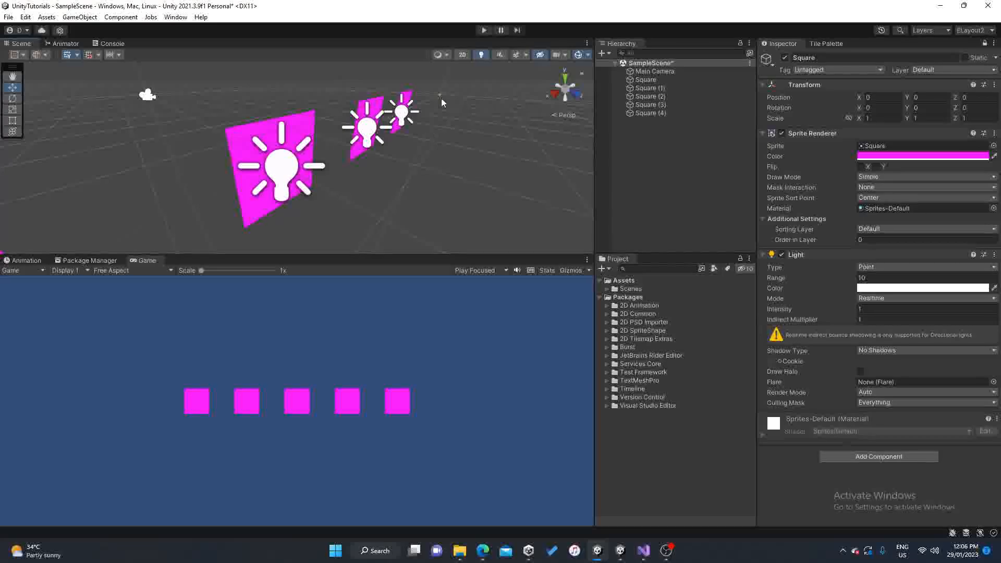
pyautogui.click(461, 55)
pyautogui.click(483, 56)
pyautogui.click(483, 55)
pyautogui.click(500, 54)
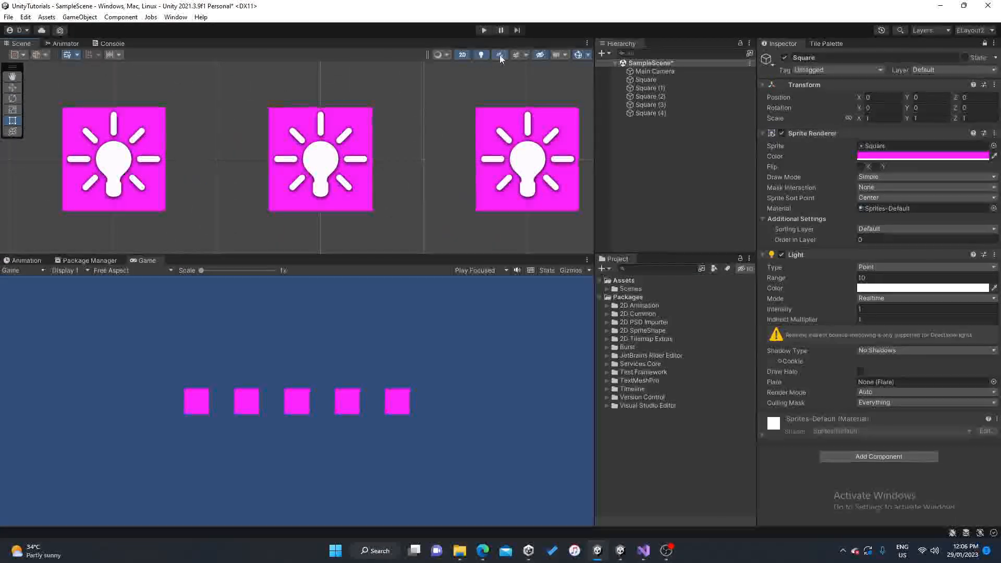
pyautogui.click(499, 54)
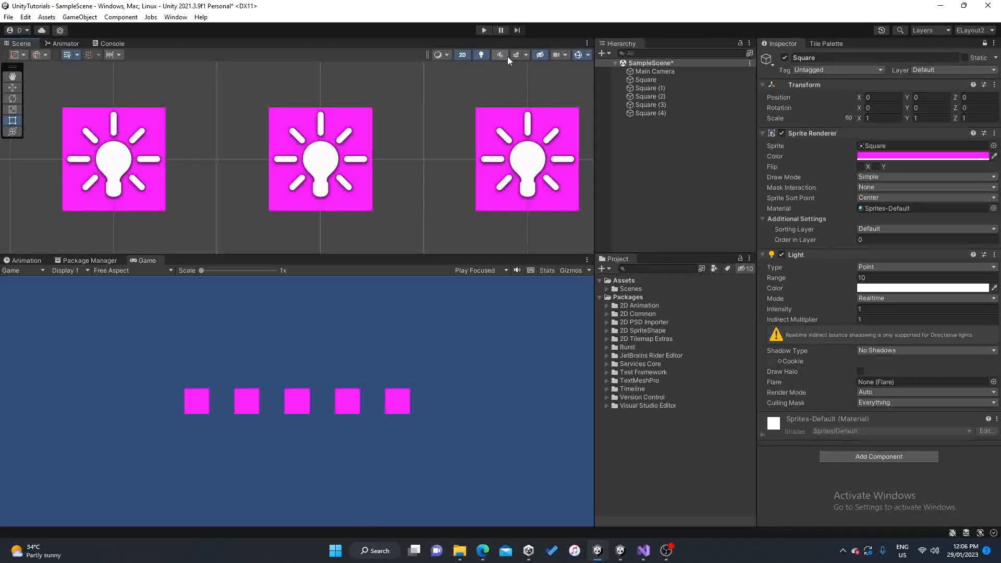
pyautogui.click(564, 55)
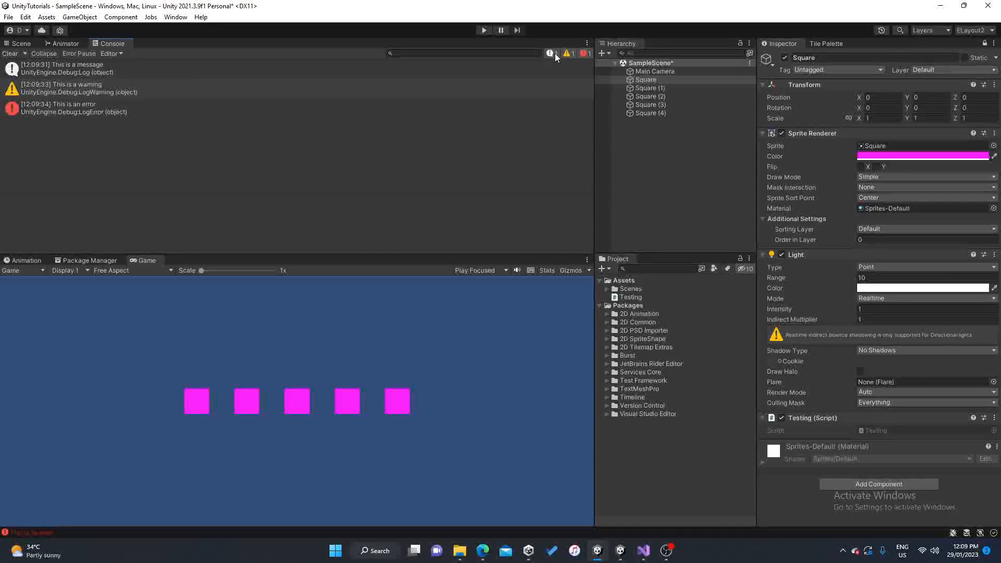
# Filter errors, warnings and messages out of the Console one by one, and show messages again
pyautogui.click(586, 54)
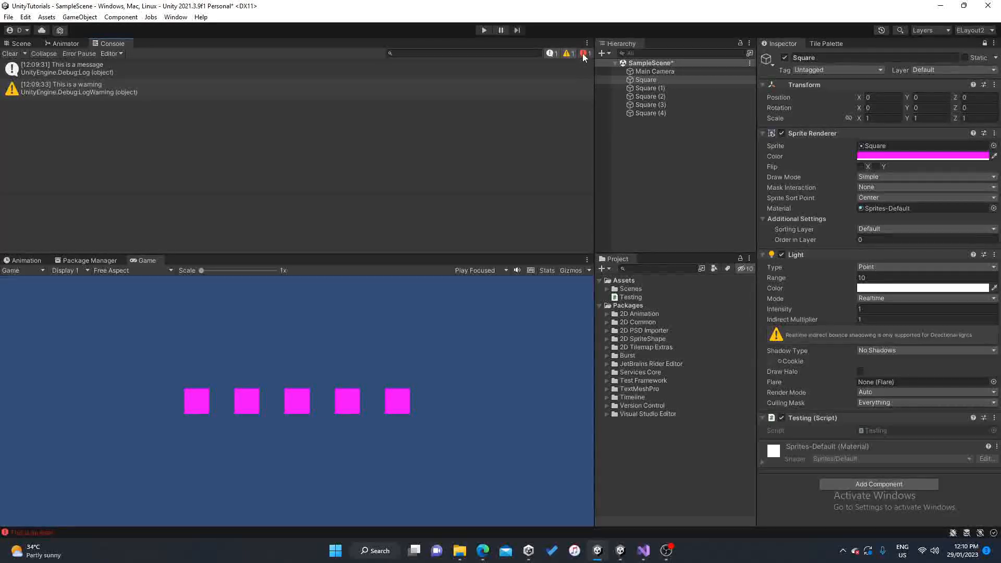
pyautogui.click(567, 54)
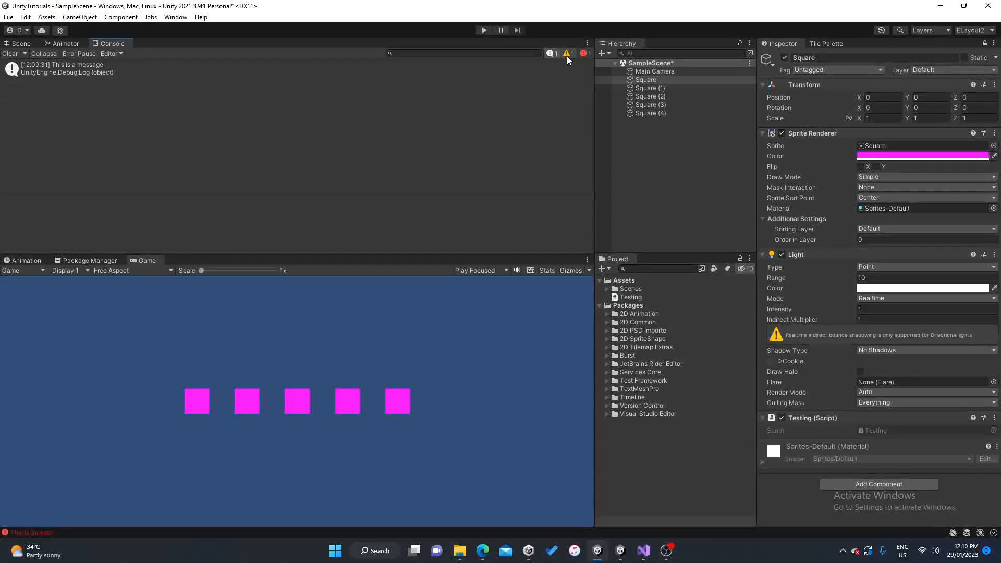
pyautogui.click(552, 54)
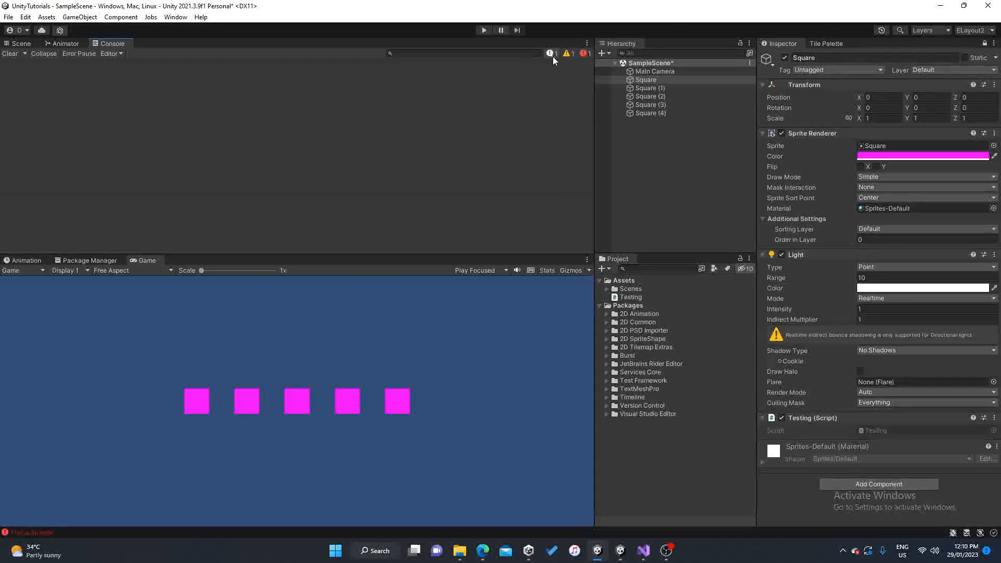
pyautogui.click(552, 56)
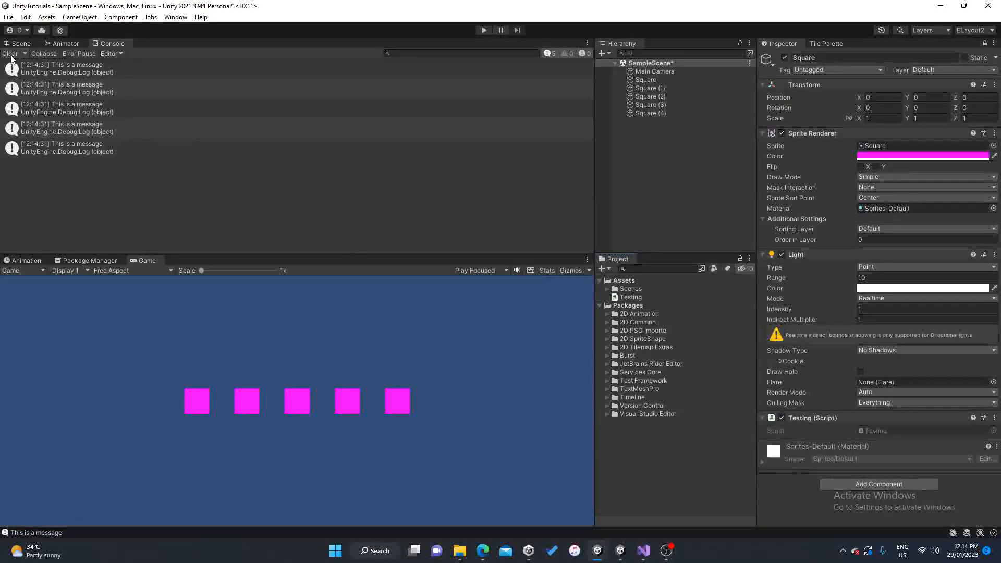
# Clear the Console and run the scene briefly in play mode to log new messages
pyautogui.click(11, 54)
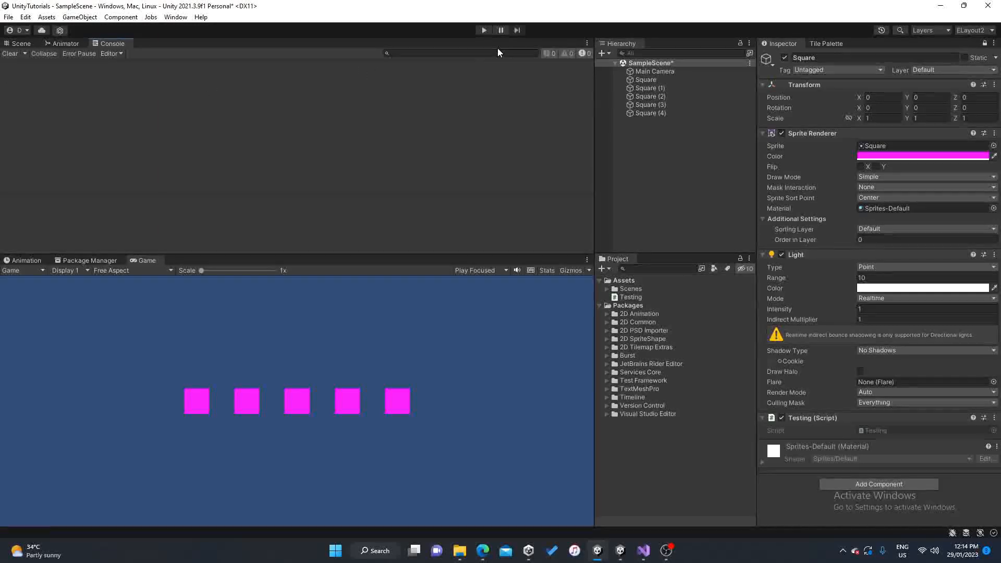
pyautogui.click(484, 32)
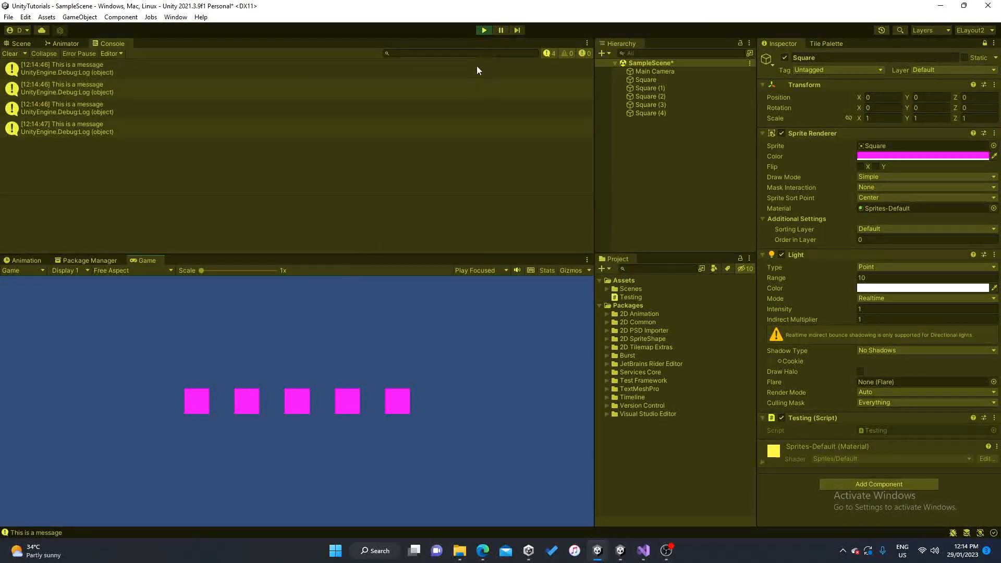
pyautogui.click(483, 31)
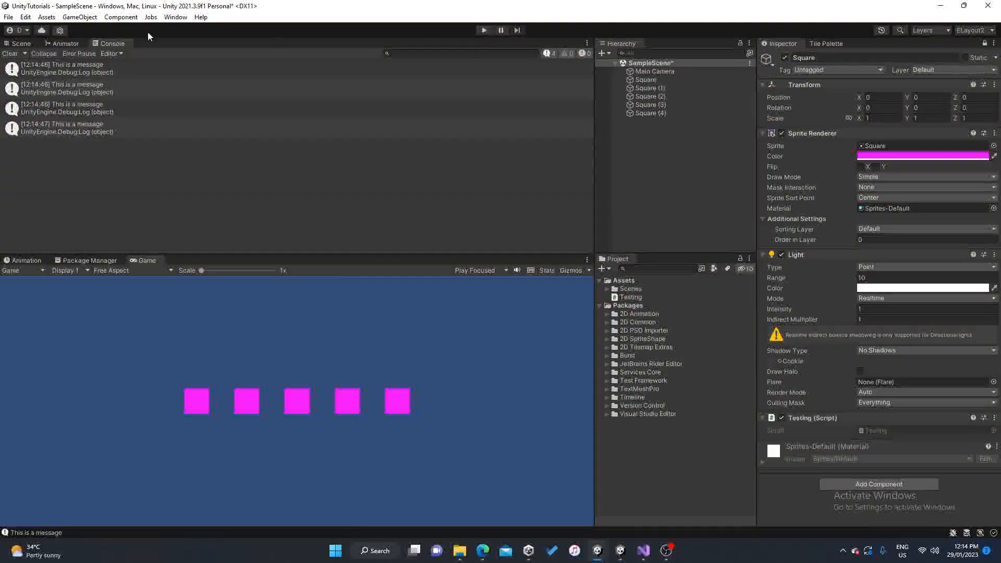
# Review the Console's Clear on Play, Clear on Build and Clear on Recompile options and test Clear on Play by running the scene
pyautogui.click(24, 53)
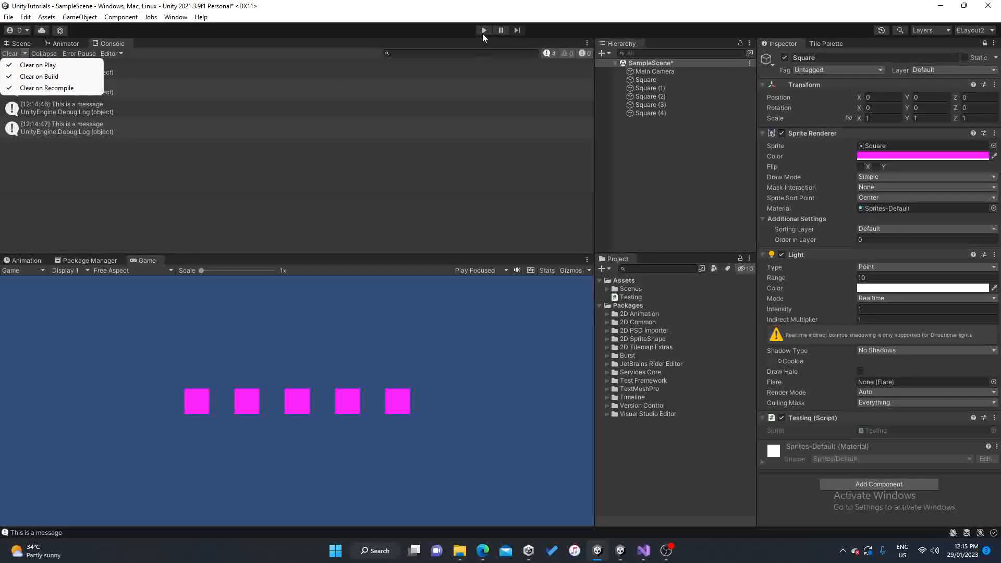
pyautogui.click(147, 203)
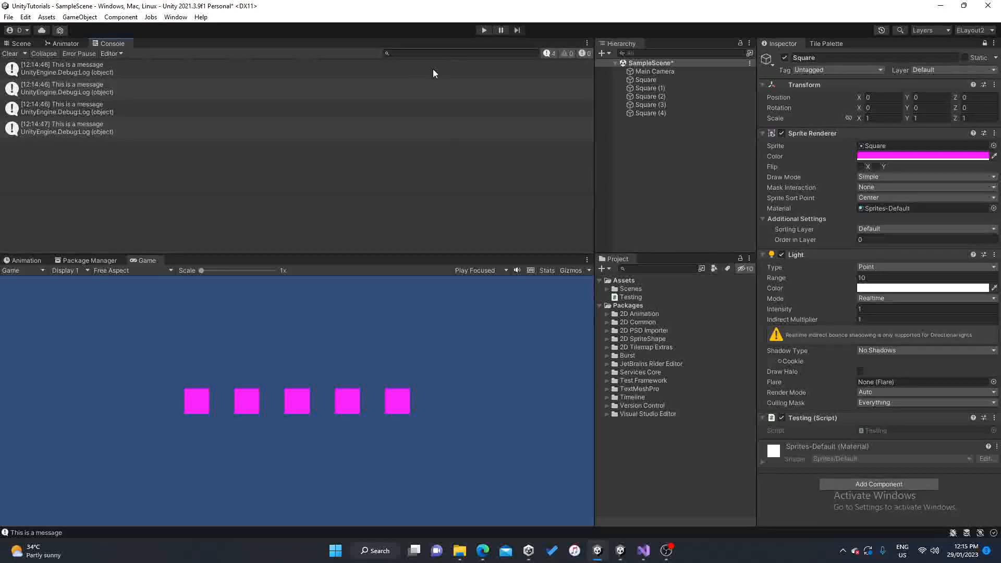
pyautogui.click(483, 30)
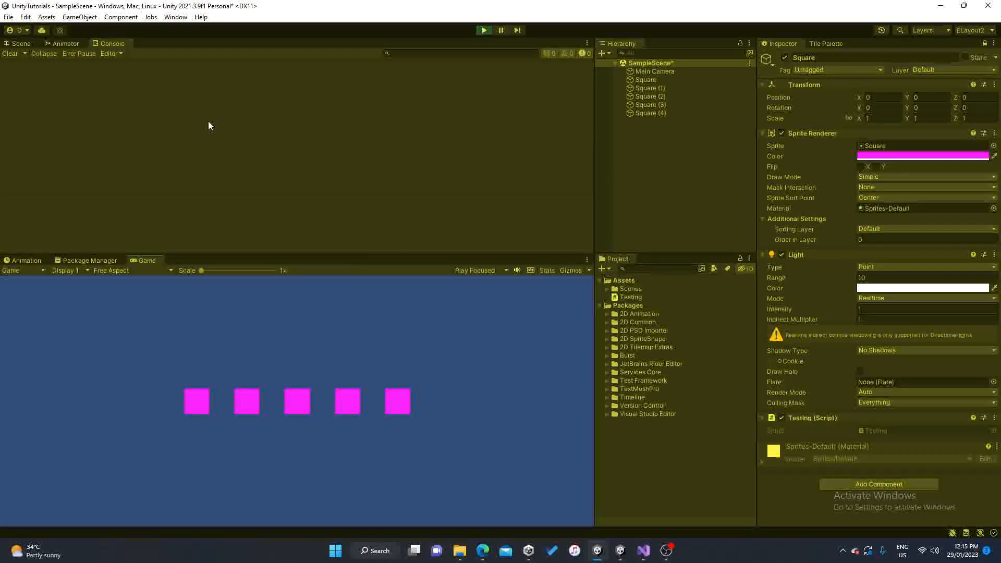
pyautogui.click(483, 31)
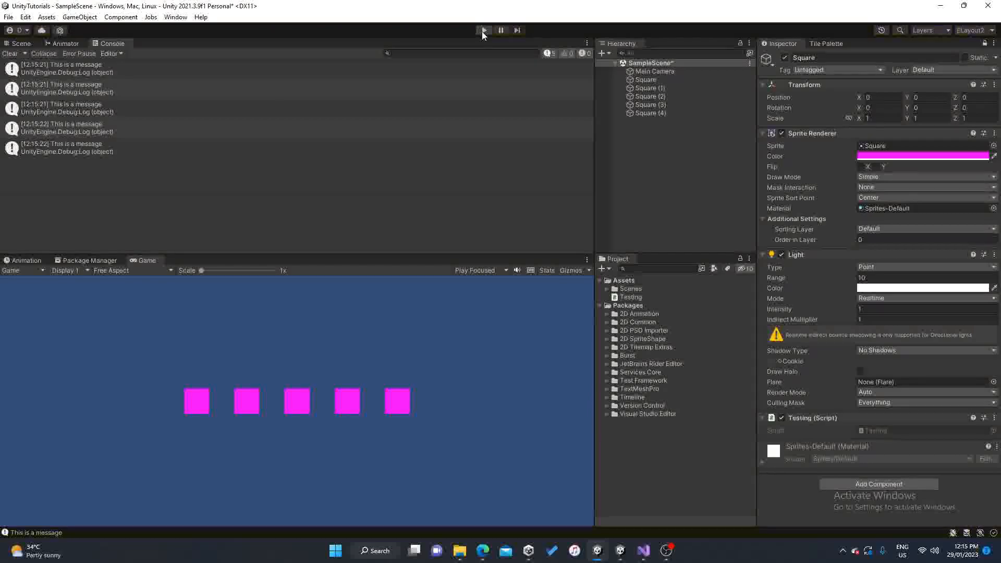
# Disable Clear on Play, run the scene to test it, clear the Console manually and exit play mode
pyautogui.click(27, 55)
pyautogui.click(41, 68)
pyautogui.click(483, 31)
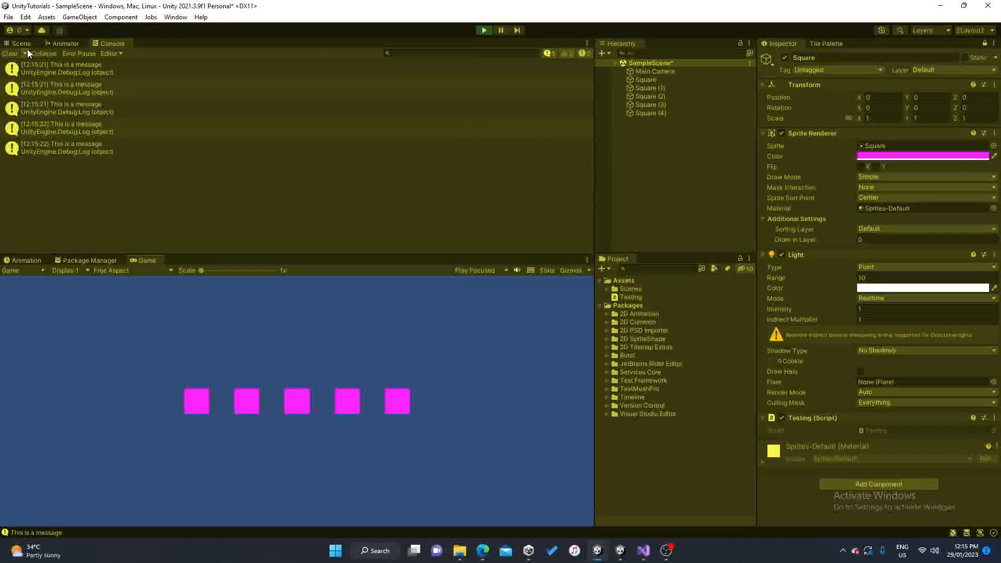
pyautogui.click(12, 55)
pyautogui.hotkey('ctrl', 'p')
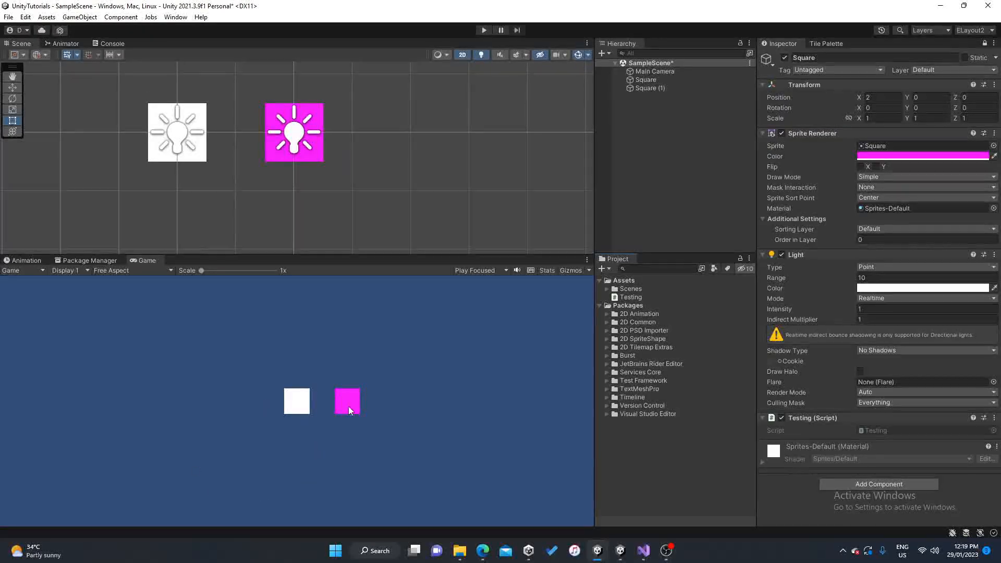
# Set the magenta Square's X position to 0 and its Order in Layer to 2
pyautogui.click(673, 90)
pyautogui.click(881, 97)
pyautogui.write('0')
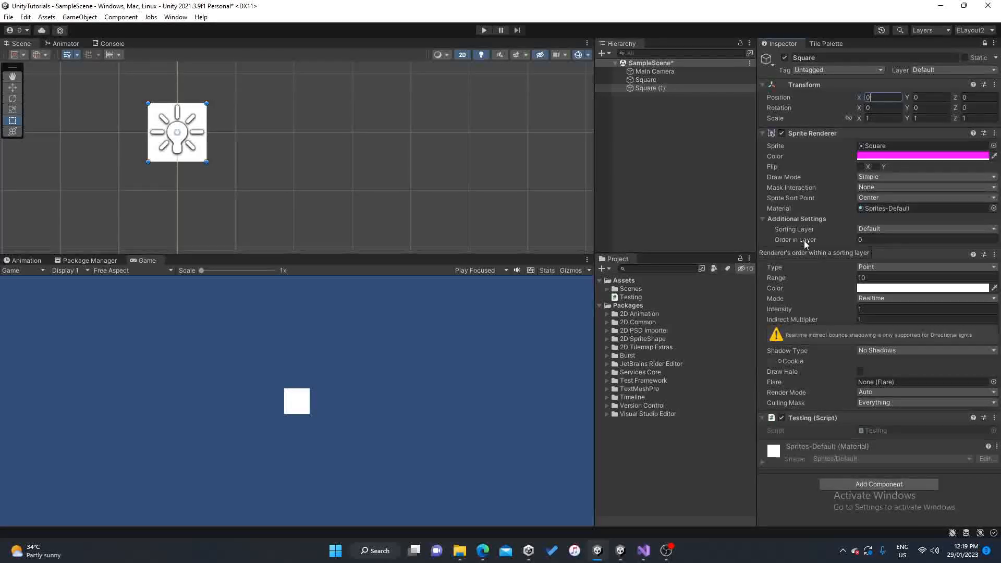
pyautogui.click(866, 240)
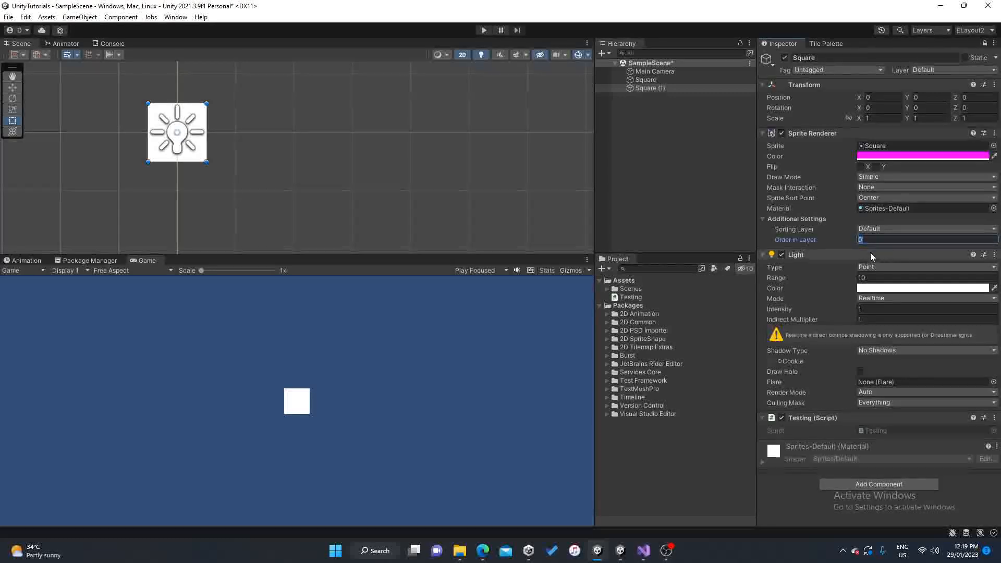
pyautogui.write('2')
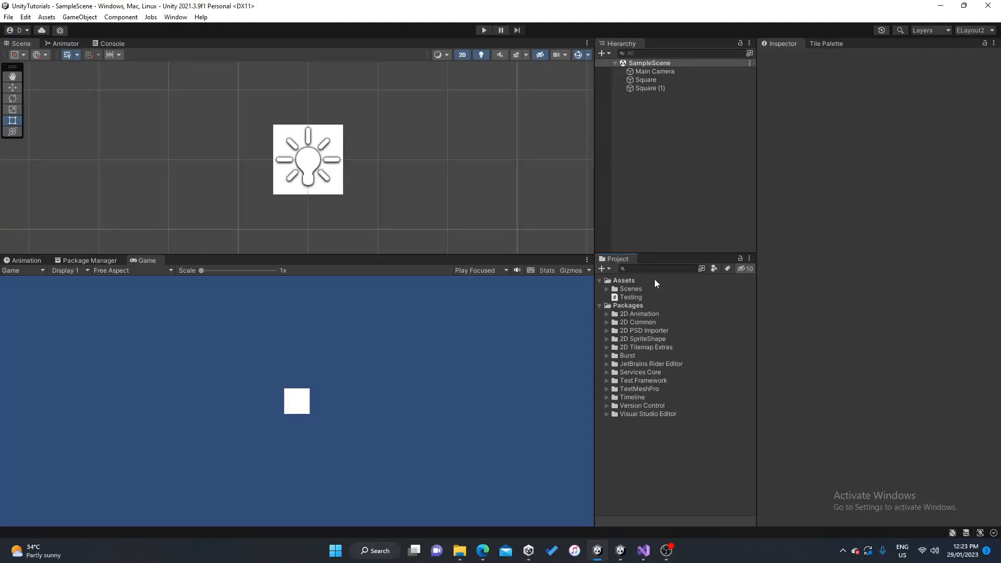
# Set the Square object's Sprite Renderer Sorting Layer to New Layer 1
pyautogui.click(660, 78)
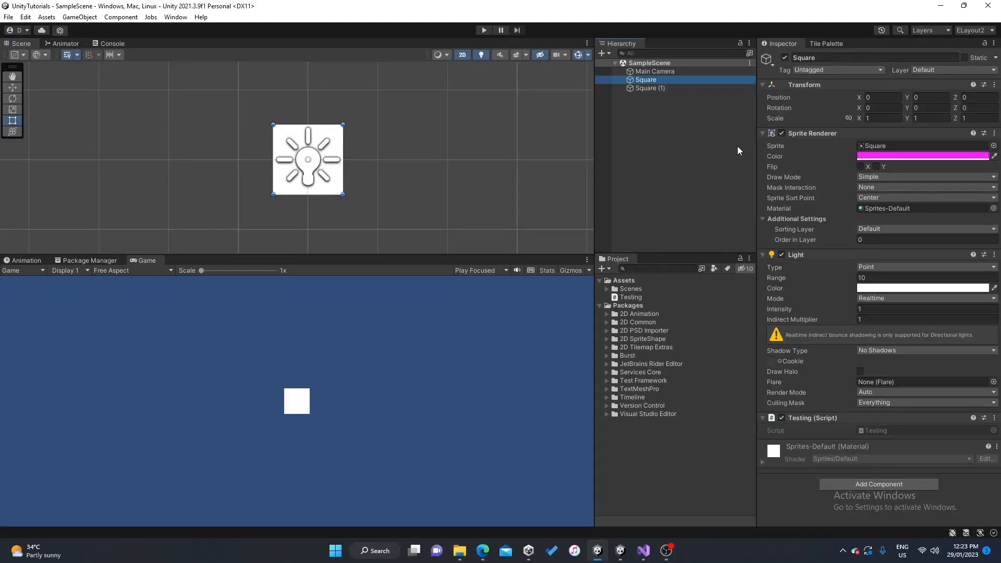
pyautogui.click(876, 230)
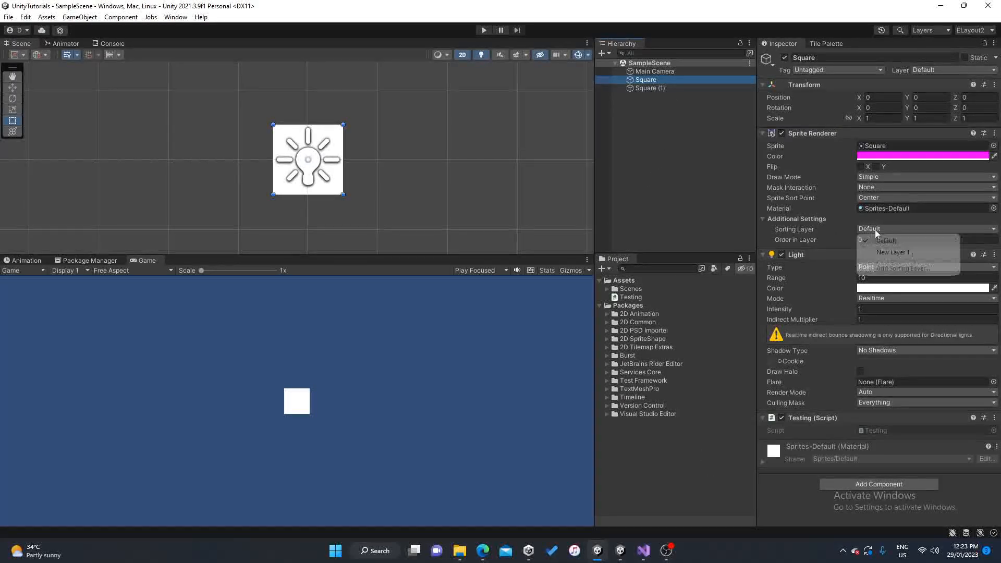
pyautogui.click(886, 254)
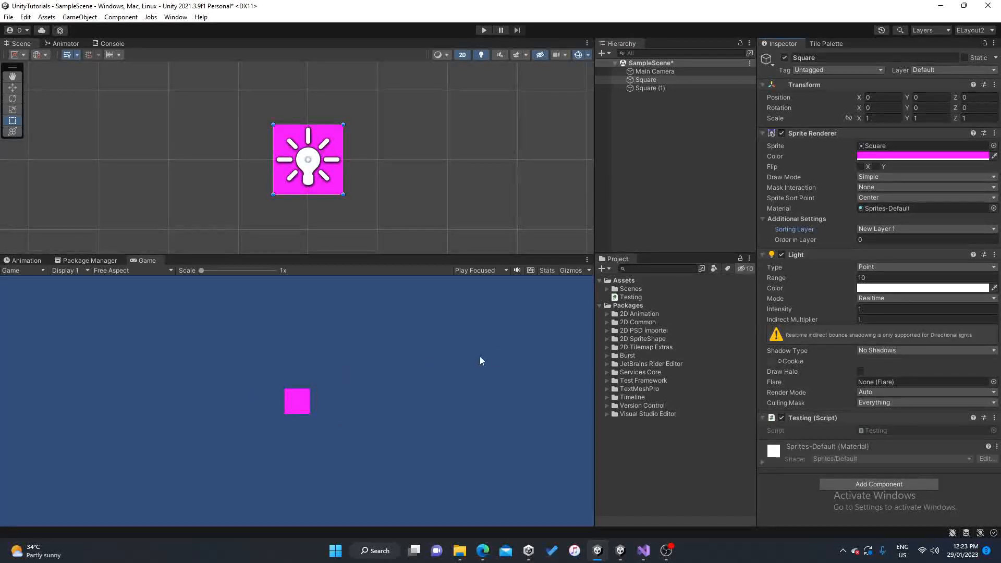
# Compare the Sorting Layer and Order in Layer settings of Square and Square (1)
pyautogui.click(873, 230)
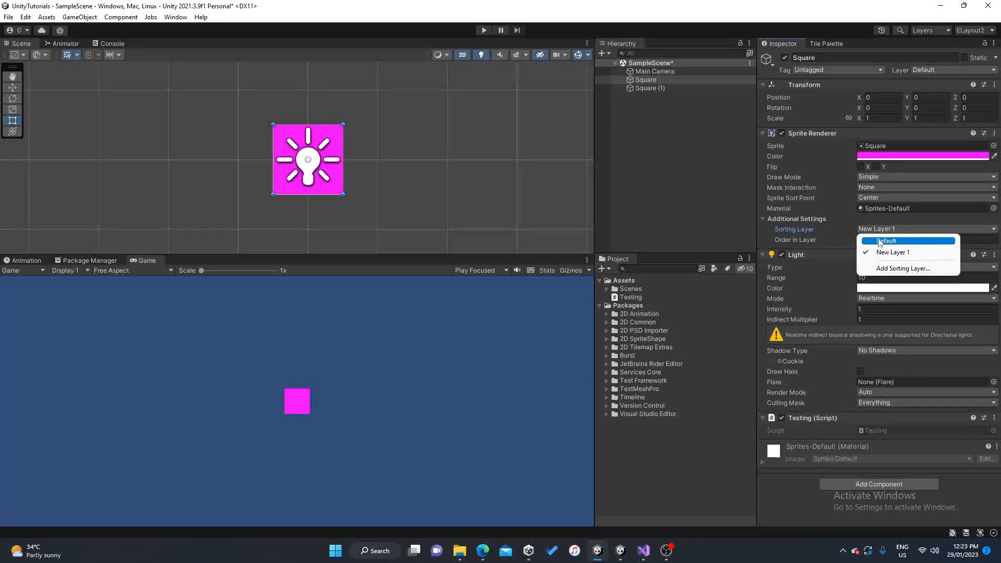
pyautogui.click(793, 231)
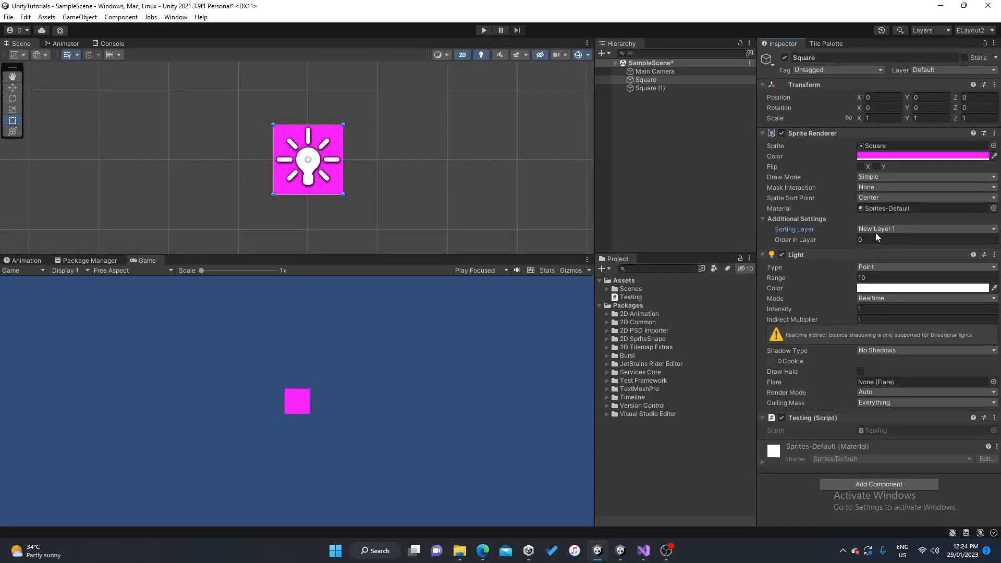
pyautogui.click(651, 87)
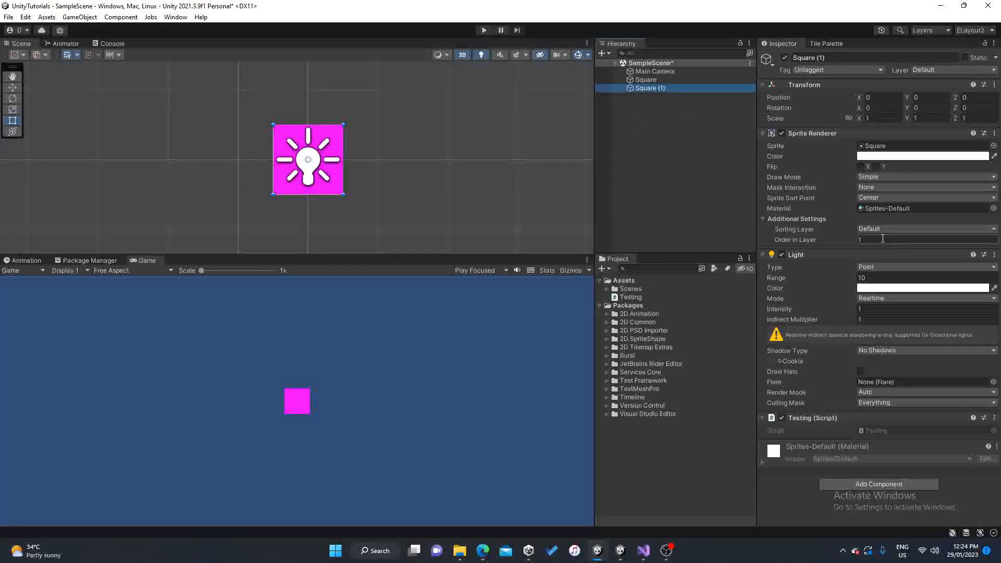
pyautogui.click(645, 80)
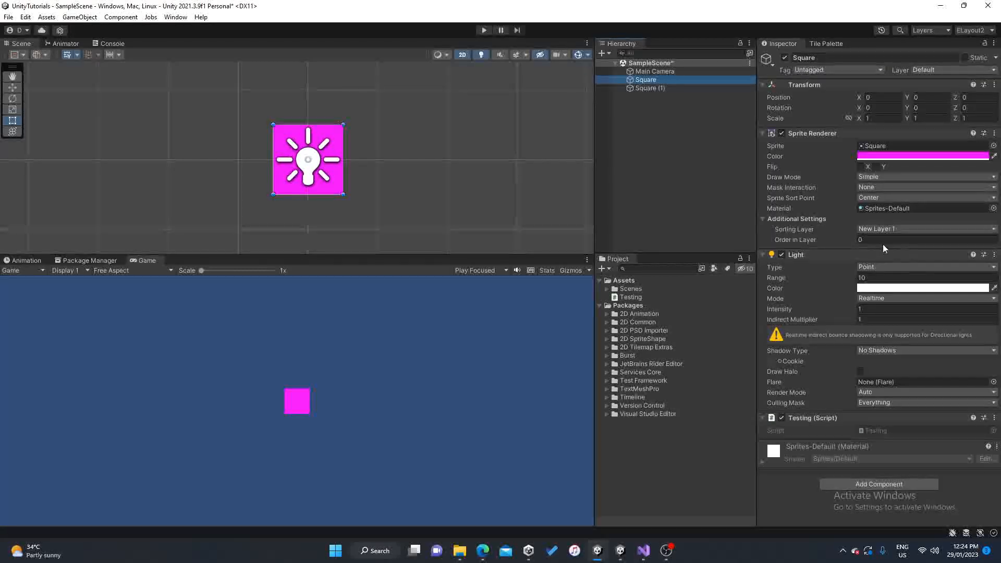
pyautogui.click(656, 89)
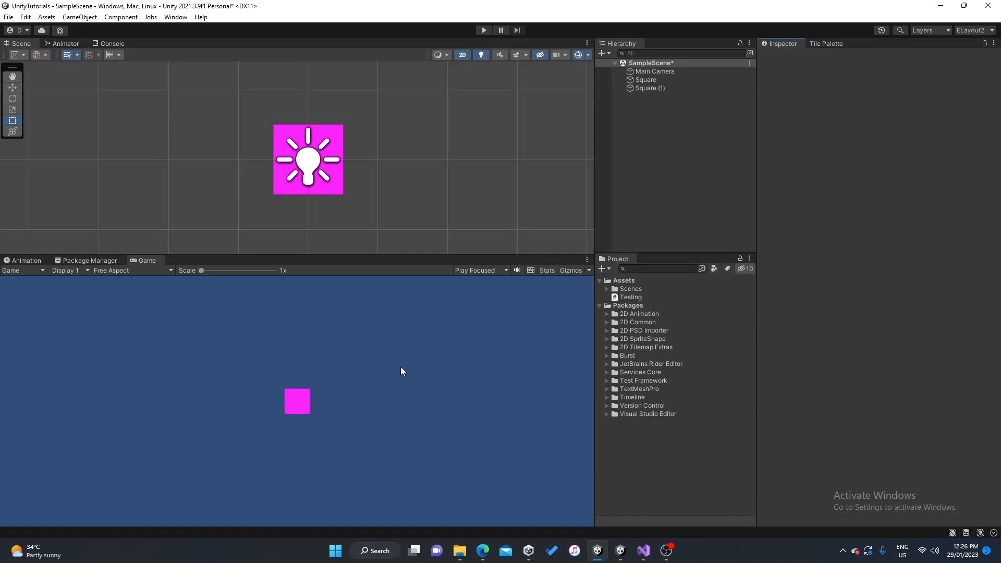
# Search Unity for "playmode tint" and open the Colors preferences
pyautogui.click(899, 30)
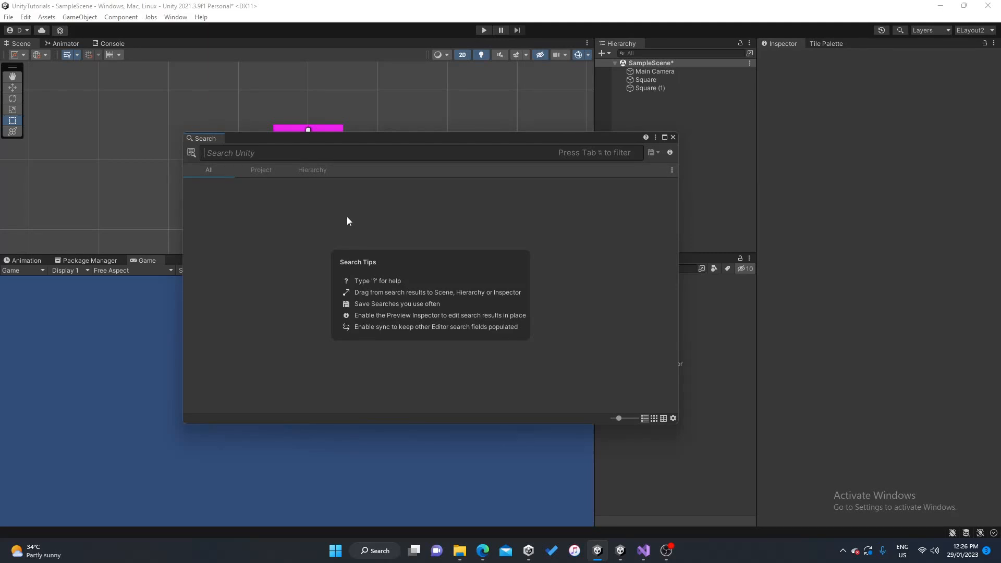
pyautogui.write('playmode tint')
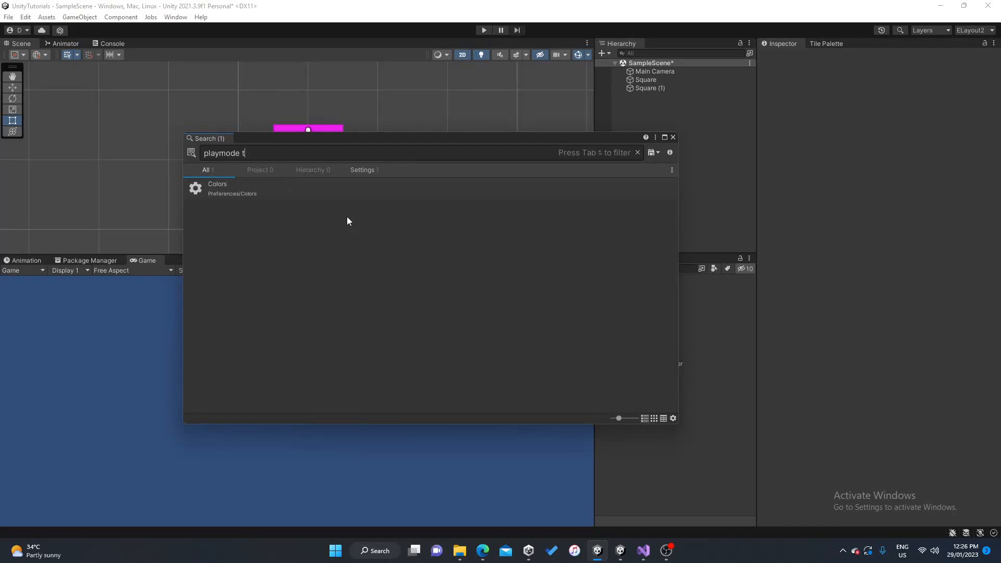
pyautogui.doubleClick(295, 195)
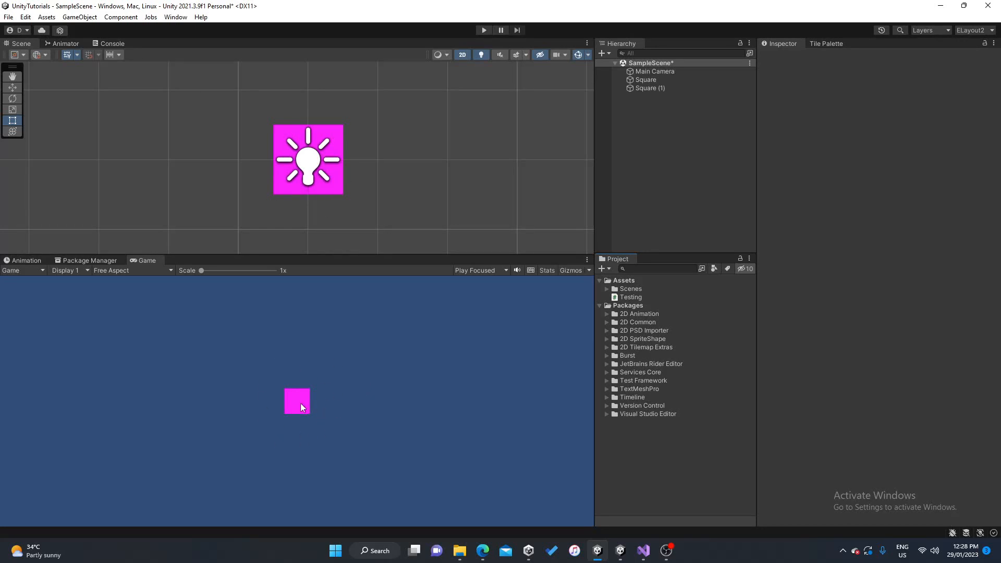
# Hide the Square object in the Scene view through its Hierarchy visibility
pyautogui.click(658, 81)
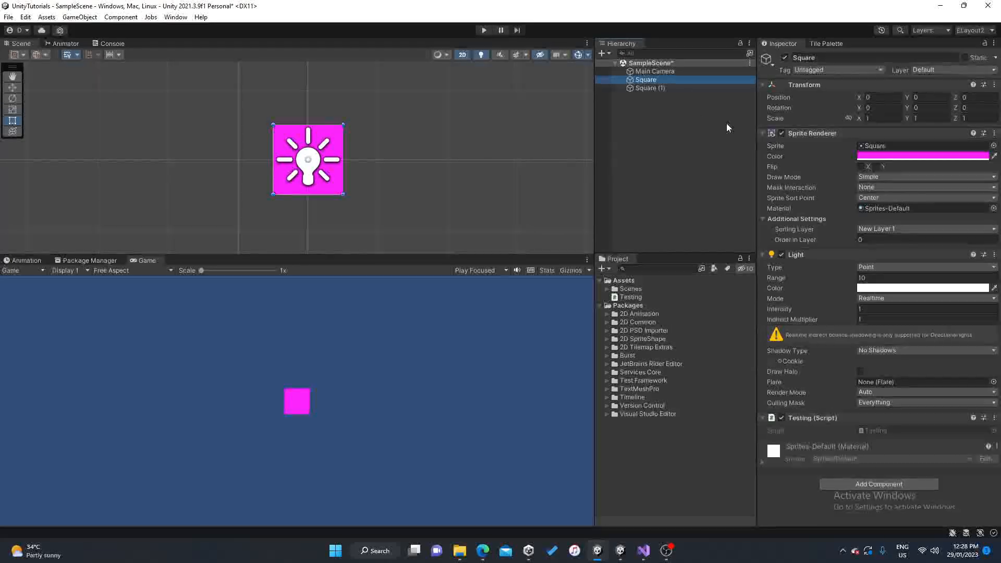
pyautogui.moveTo(603, 77)
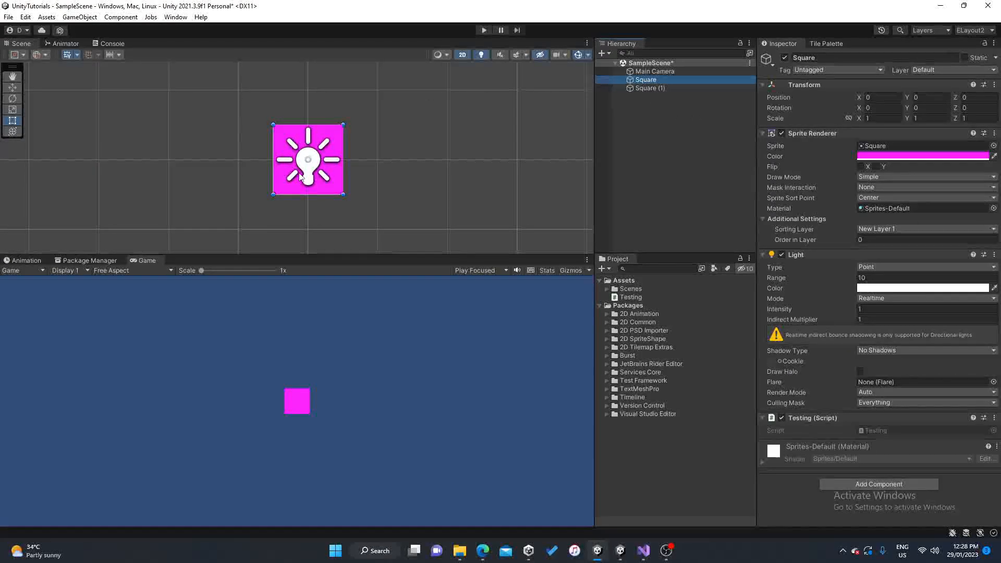
pyautogui.click(600, 80)
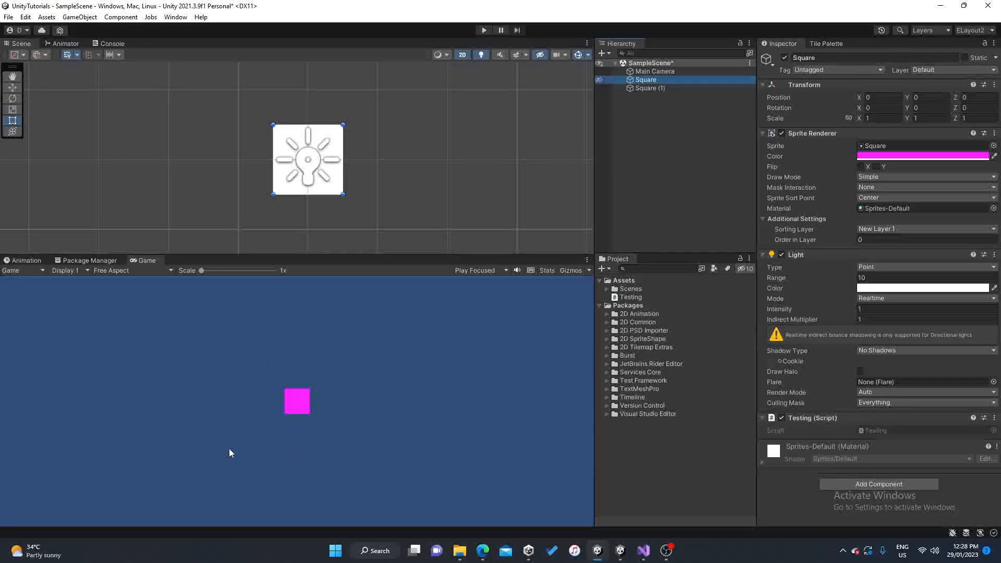
# Toggle the Scene view's hidden-object visibility setting off and on to compare how Square is displayed
pyautogui.click(539, 55)
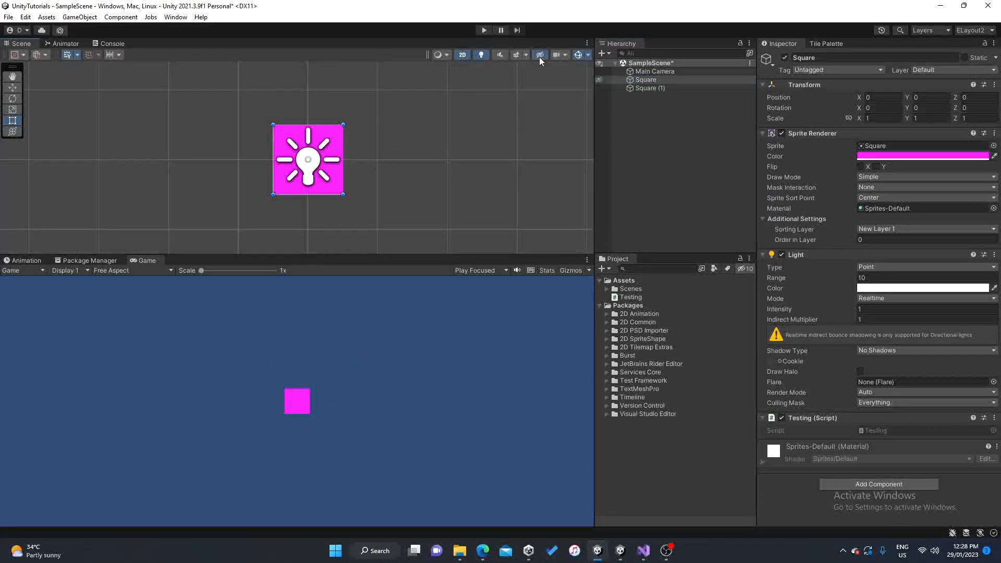
pyautogui.click(539, 57)
pyautogui.click(539, 57)
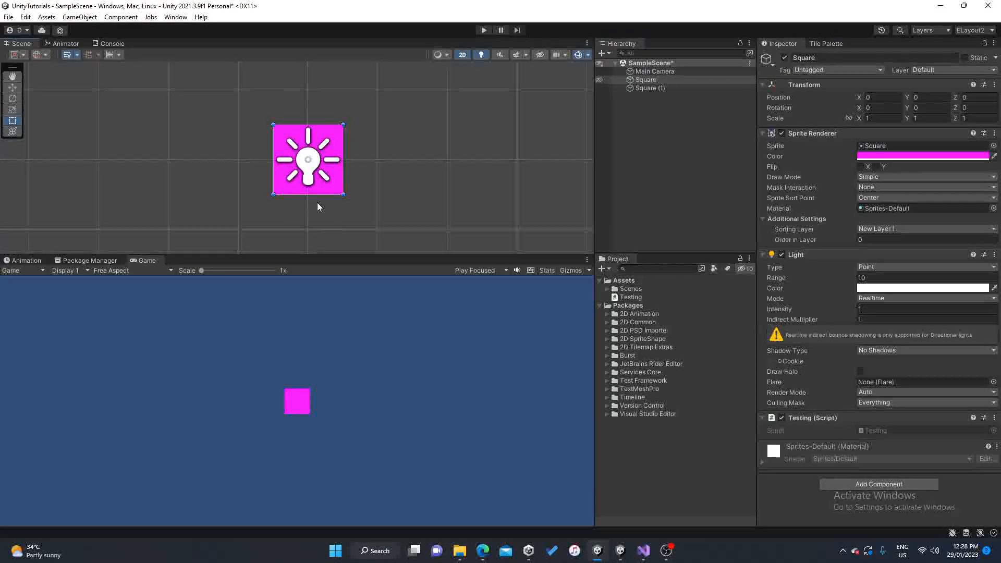
pyautogui.click(599, 79)
pyautogui.click(539, 55)
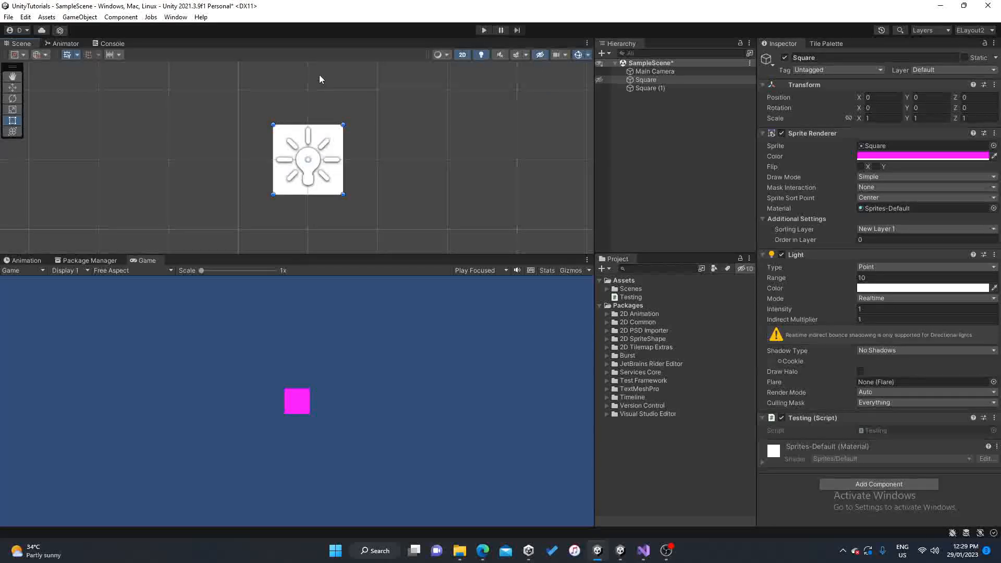